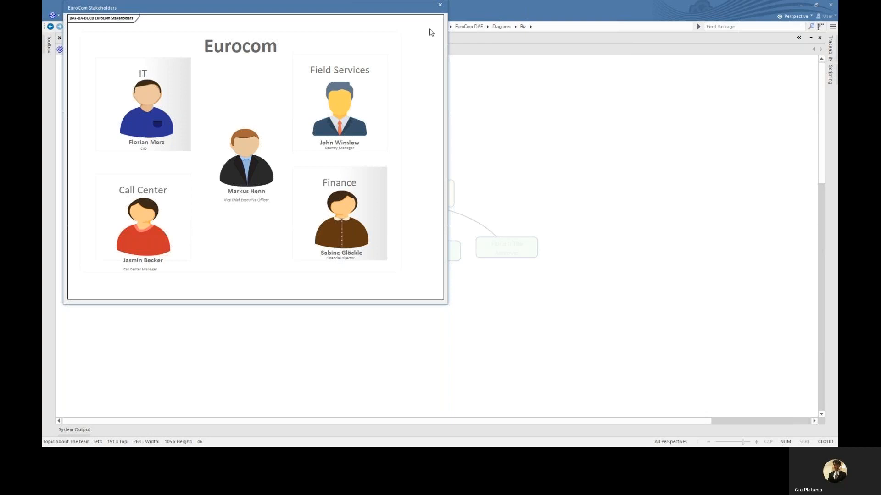
Step: View the diagram behind the Creating idea Backlog topic, and focus the mind map on the Reviews In ProLaborate branch
click(440, 5)
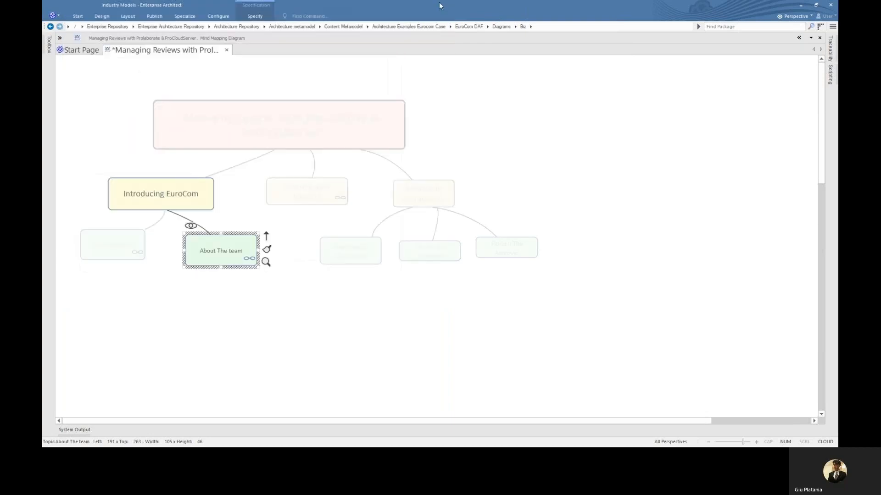
click(311, 193)
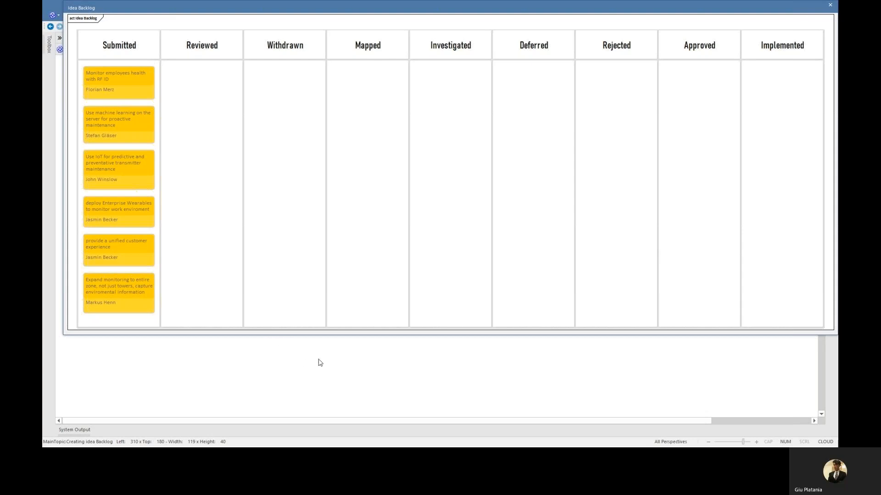
click(830, 6)
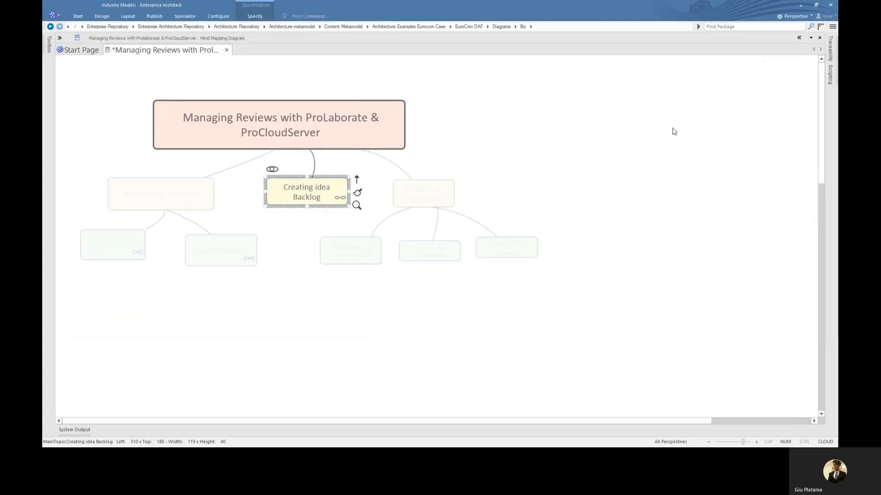
click(422, 197)
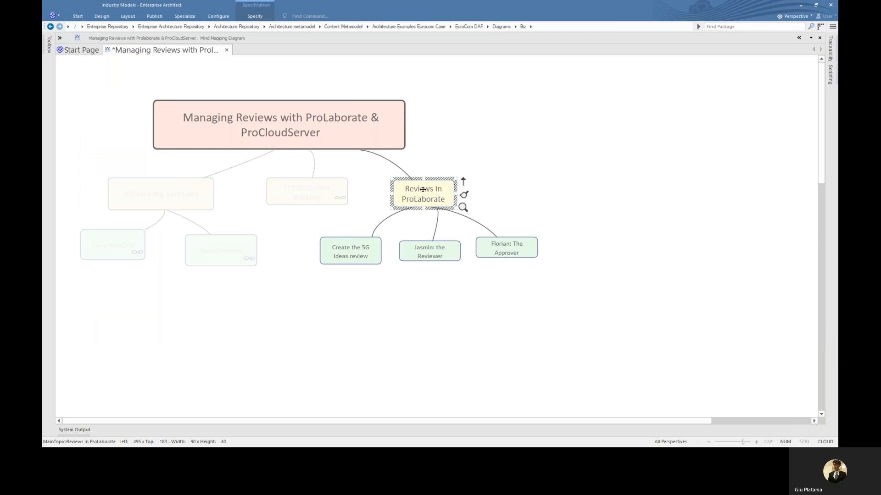
click(365, 258)
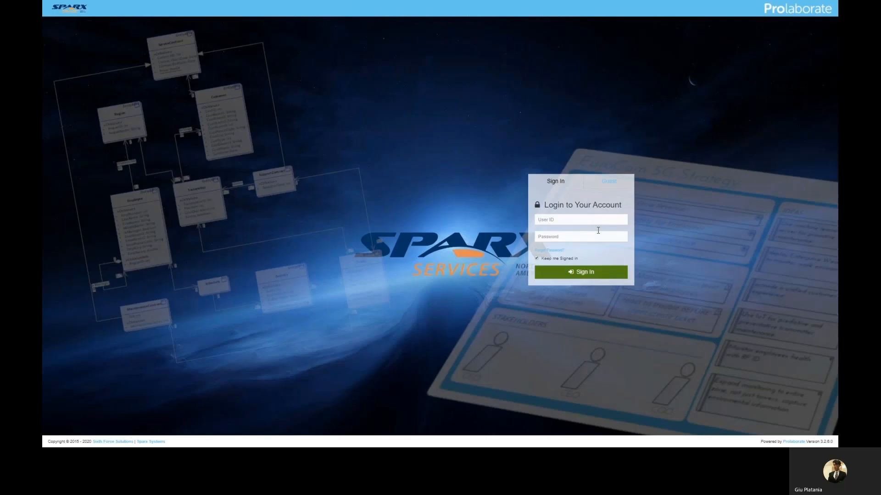
Step: Sign in to Prolaborate with the saved account's user ID and password
click(581, 220)
click(575, 234)
click(552, 237)
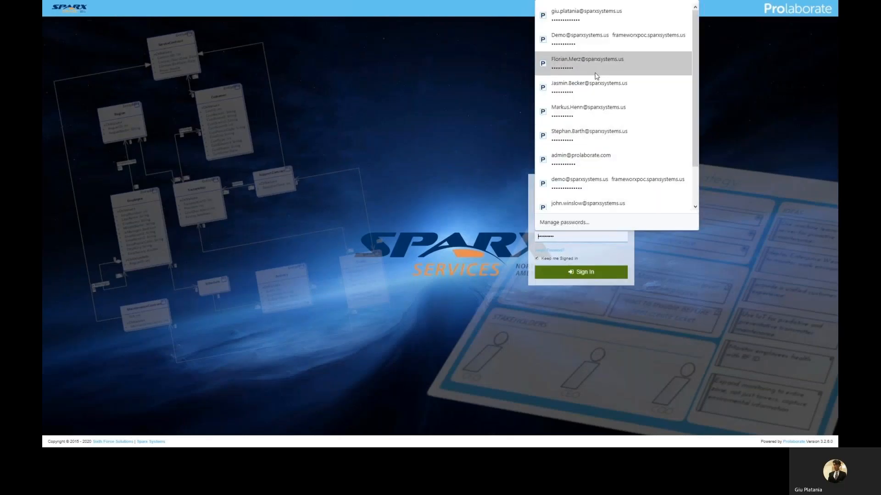
click(573, 23)
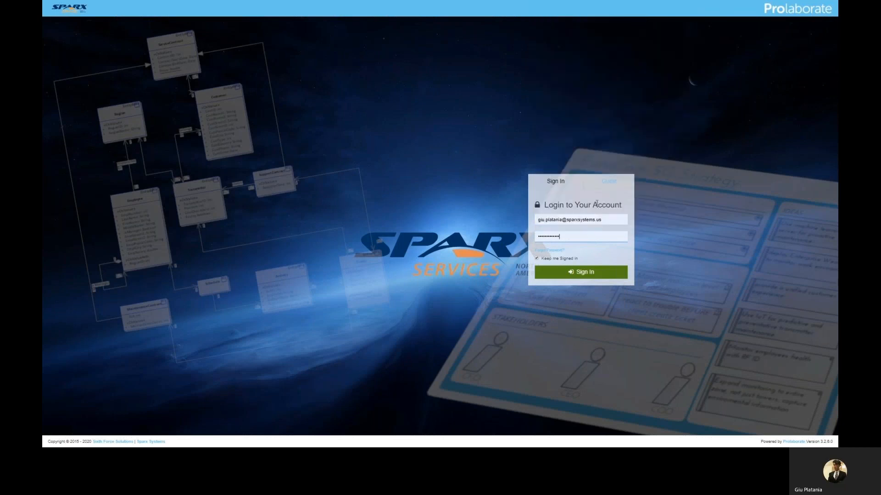
click(581, 274)
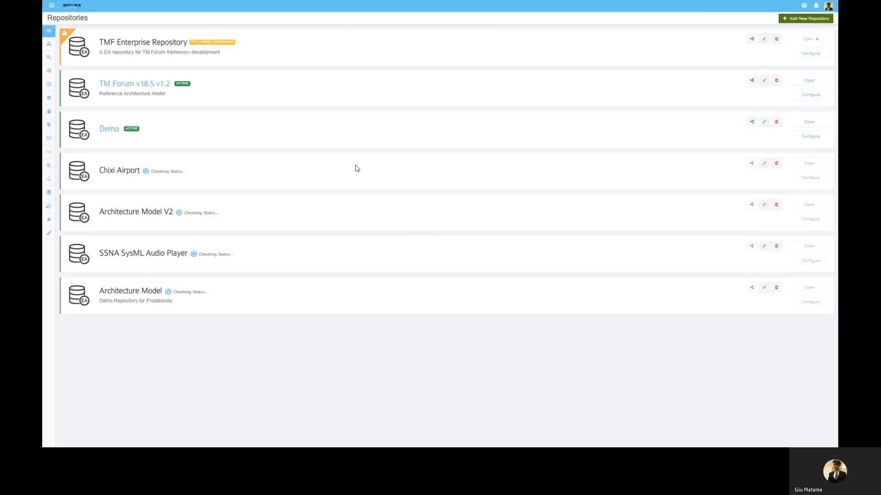
Step: Open the Demo repository and go to its review management page
click(106, 130)
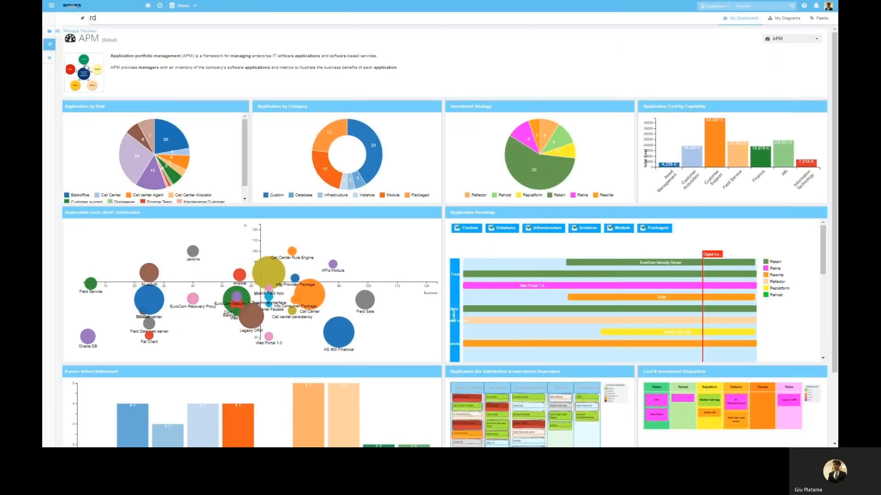
click(49, 44)
click(97, 32)
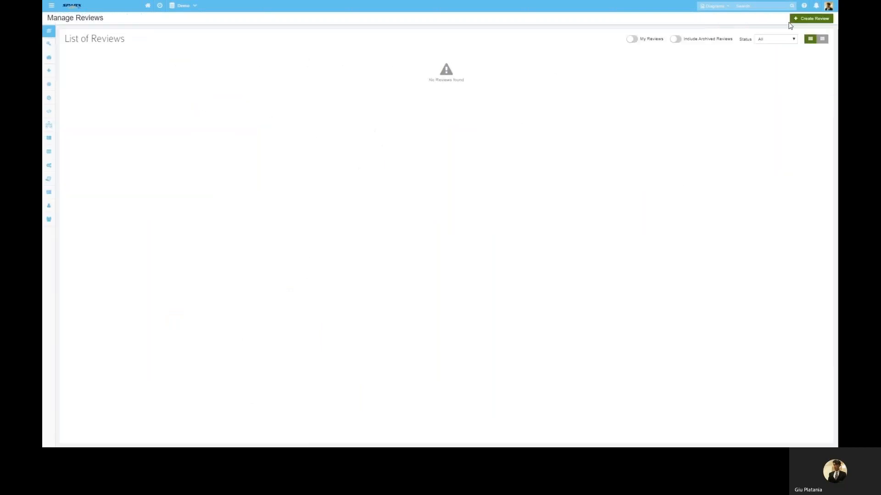
Step: Start a new review named "5 g review" with the notes "this is to evaluate several 5 G ideas"
click(810, 19)
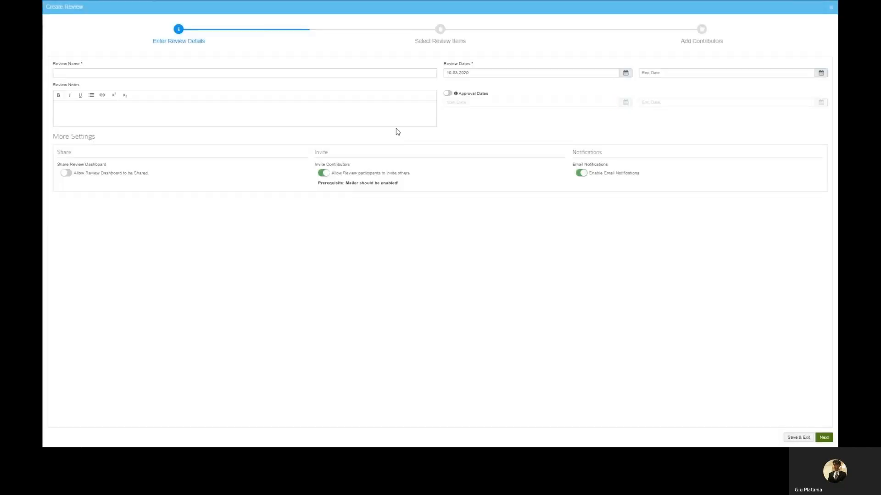
click(64, 70)
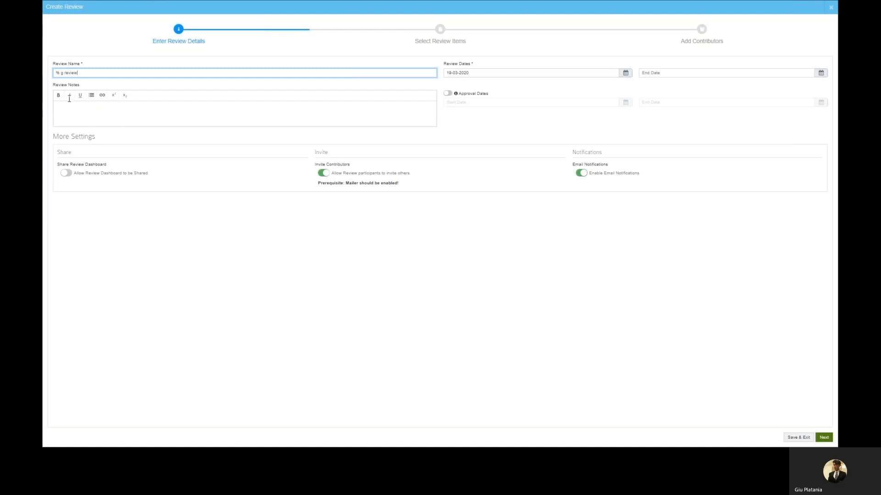
key(BackSpace)
text(5)
click(102, 117)
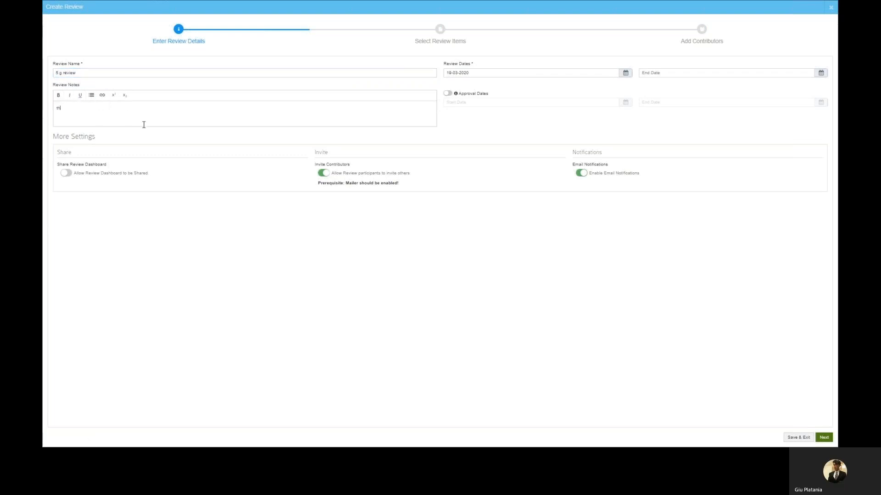
text(this is to evaluate several 5 G ideas)
Step: Set the review end date to 31-03-2020, enable approval dates from 19-03-2020 to 01-04-2020, and continue to the review items
click(820, 73)
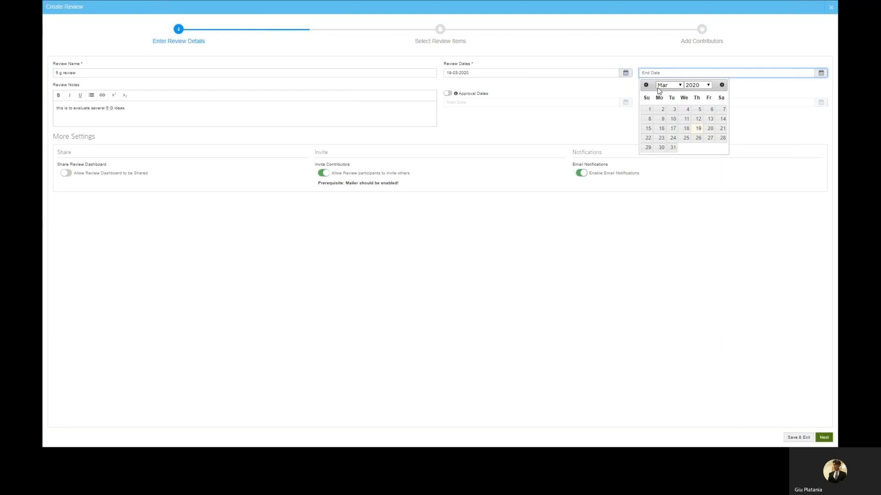
click(673, 148)
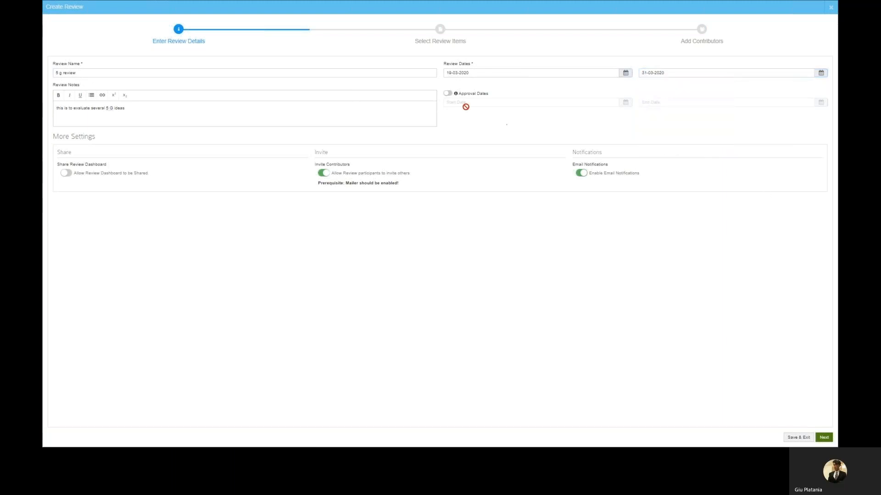
click(450, 94)
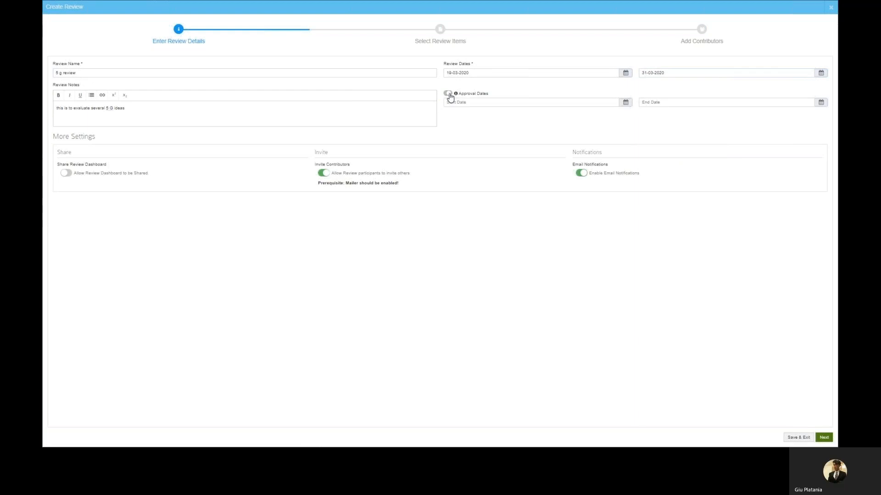
click(626, 102)
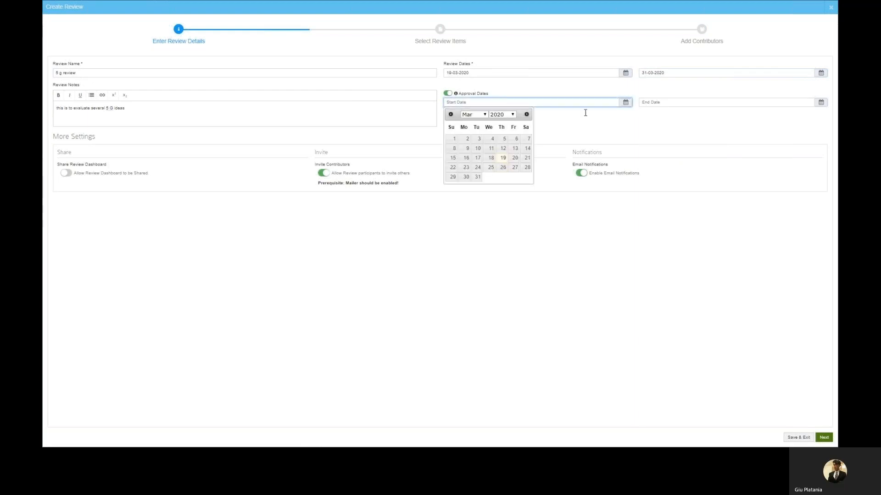
click(503, 158)
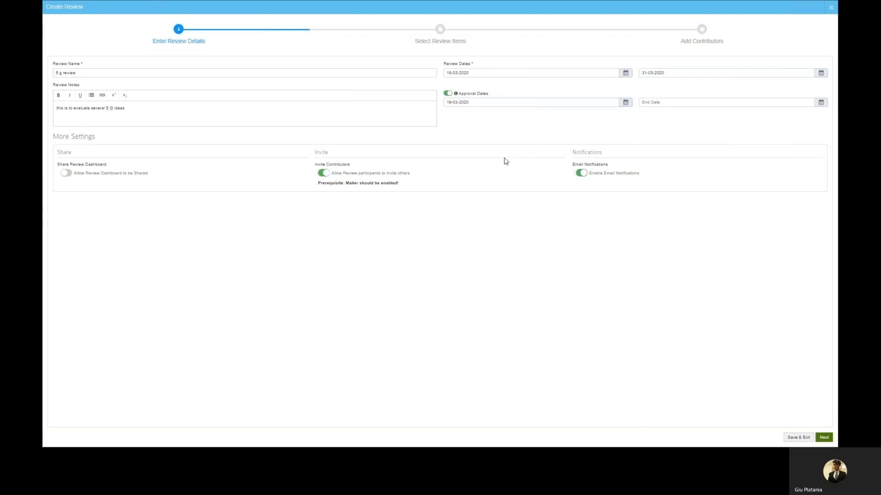
click(823, 103)
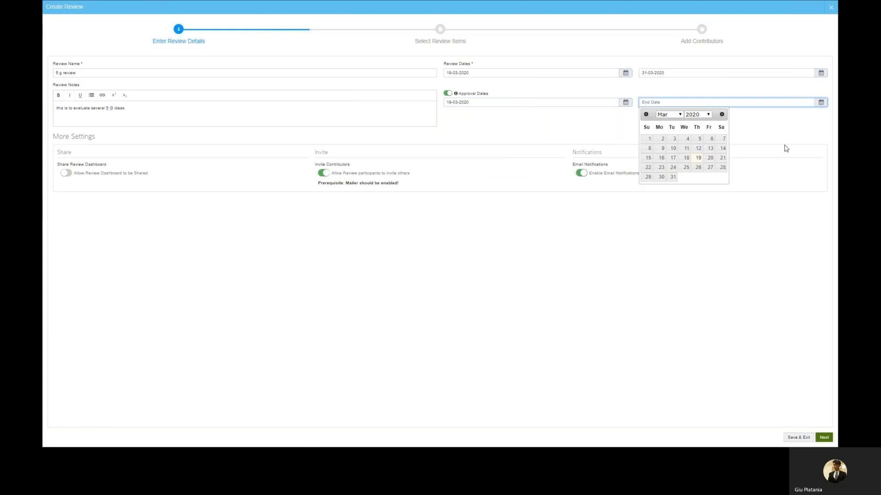
click(681, 115)
click(670, 146)
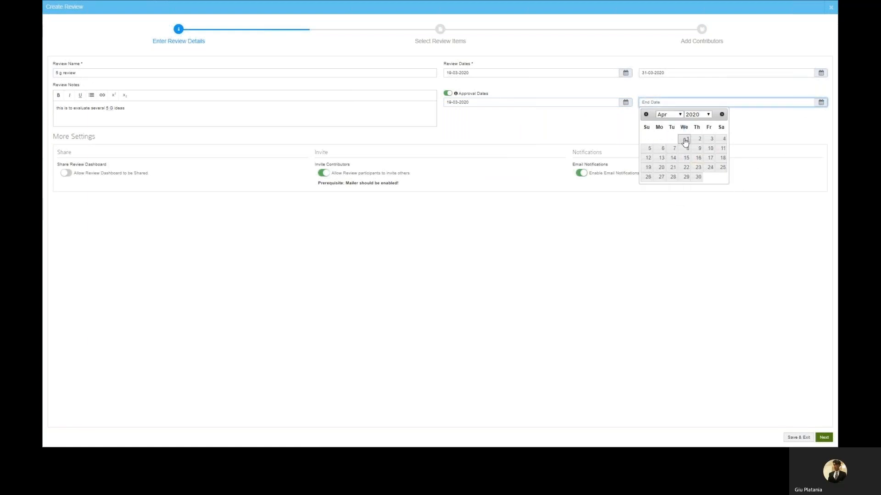
click(686, 140)
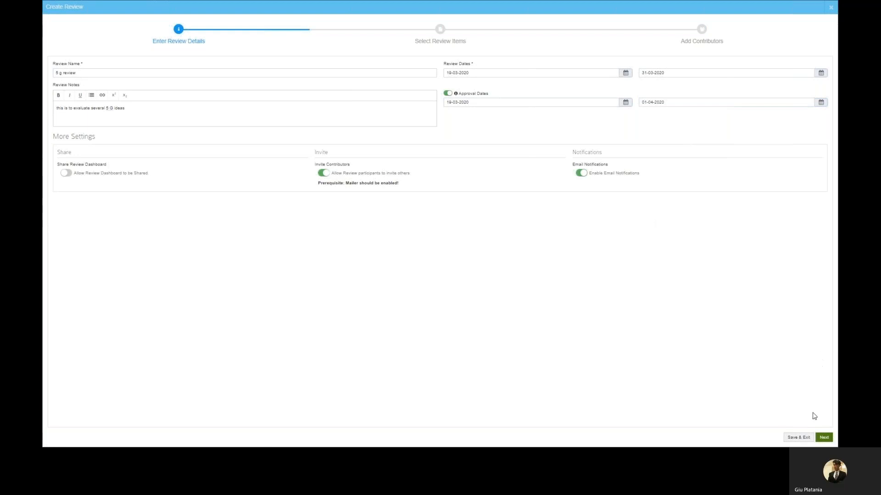
click(824, 438)
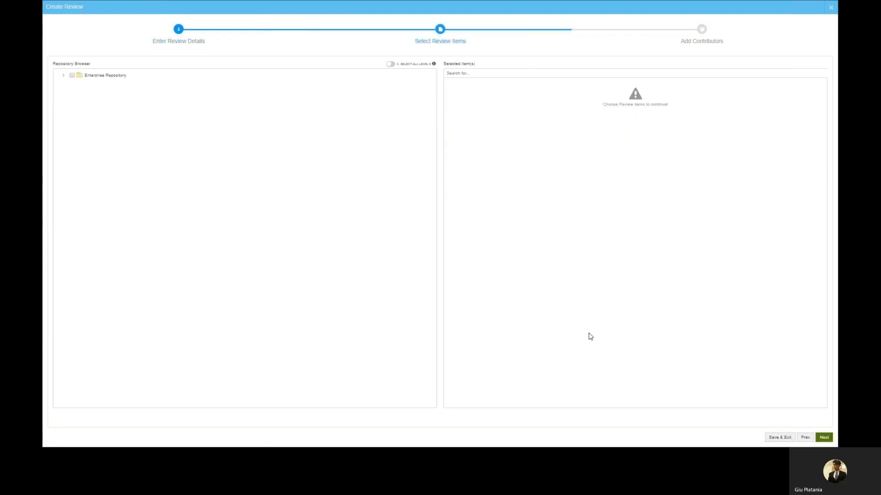
Step: Expand the Enterprise Repository tree down to the Ideas folder in the EuroCom BizBook Catalogs, under Architecture Examples Eurocom Case
click(64, 76)
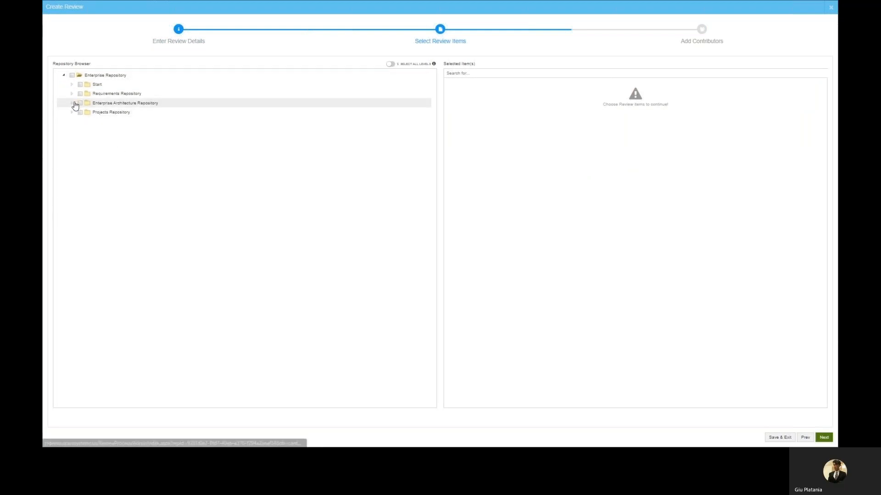
click(71, 104)
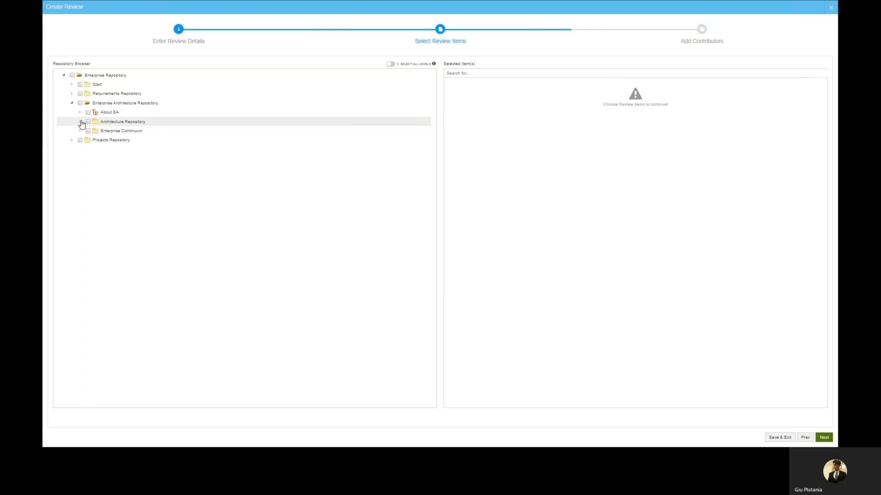
click(81, 122)
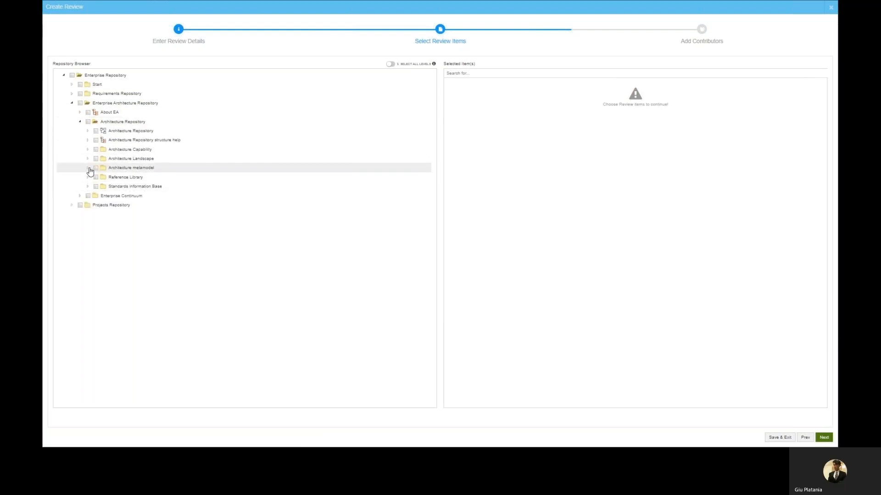
click(88, 169)
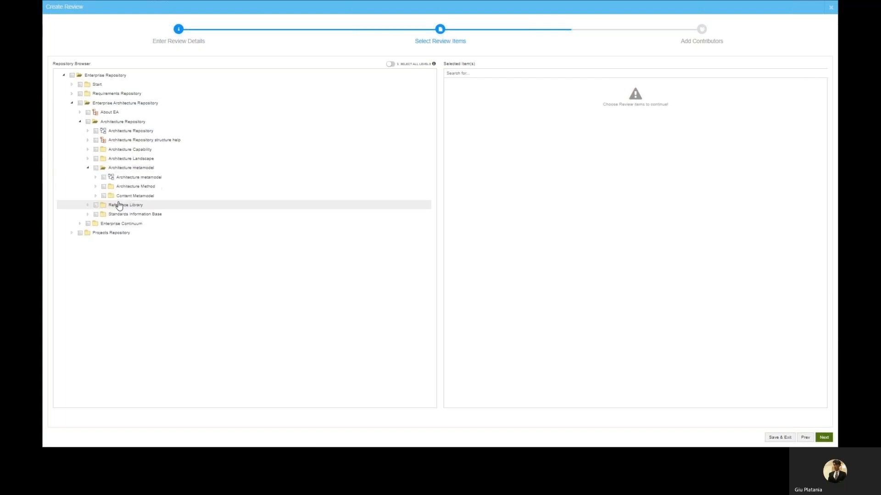
click(95, 187)
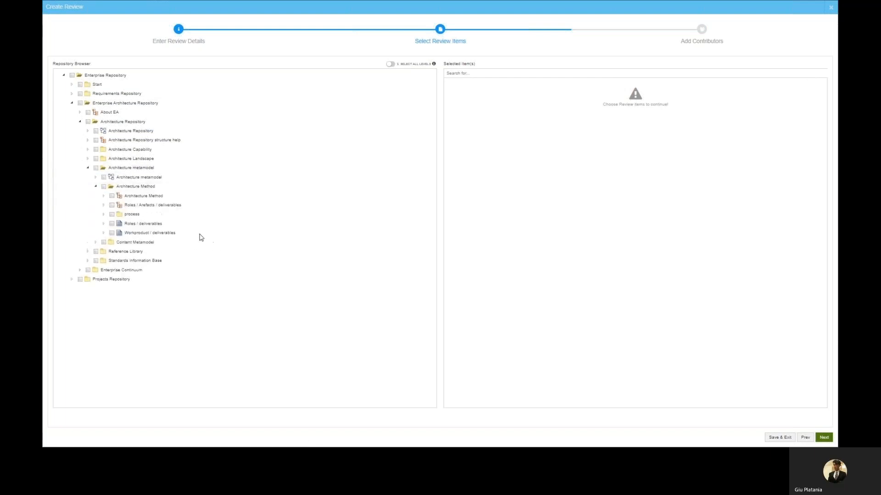
click(95, 242)
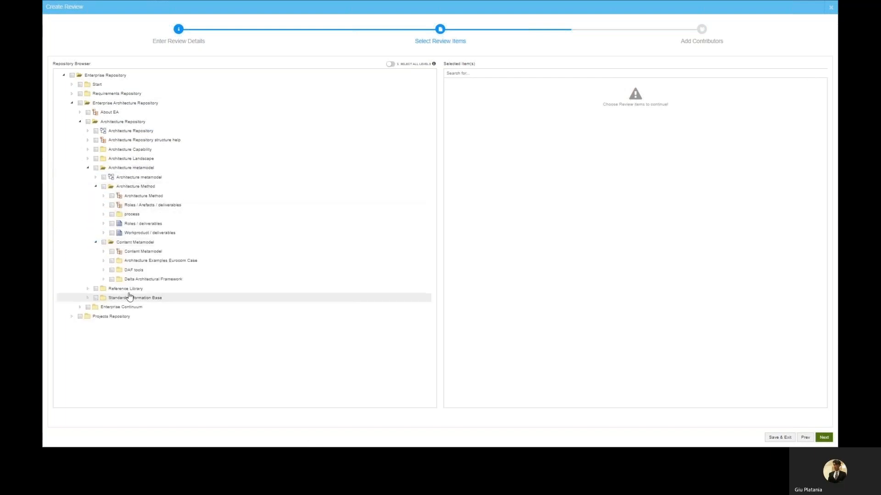
click(104, 261)
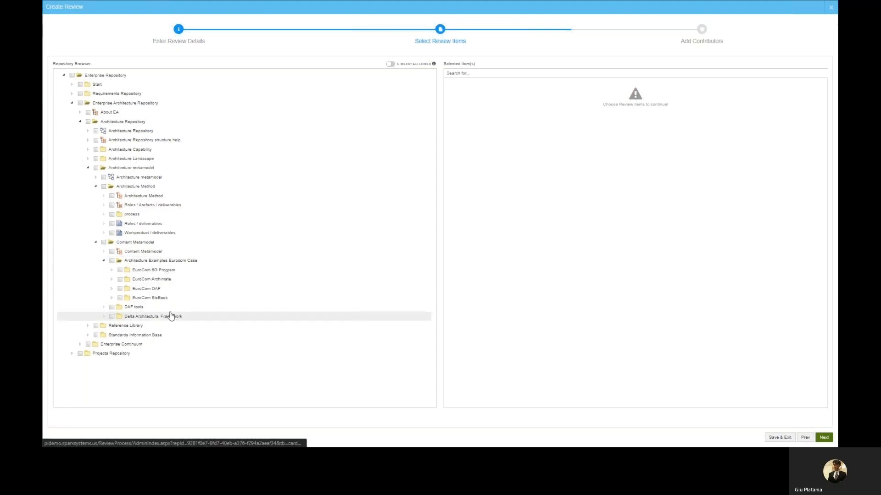
click(113, 289)
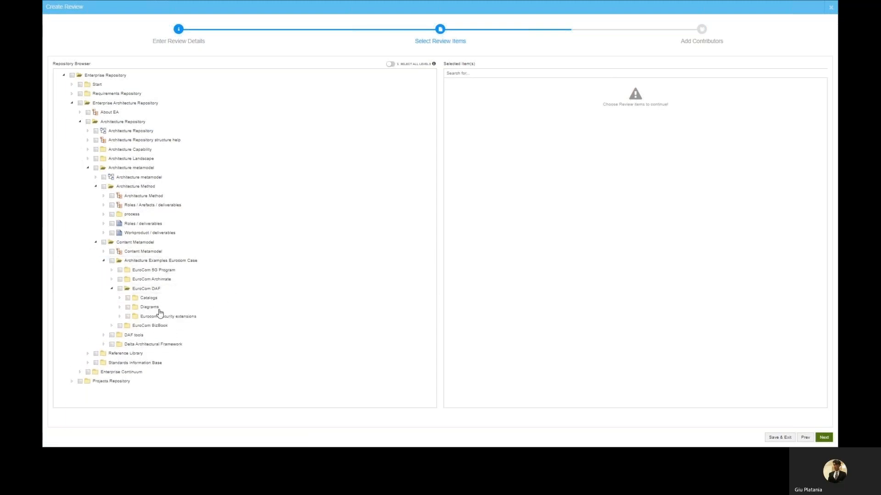
click(112, 325)
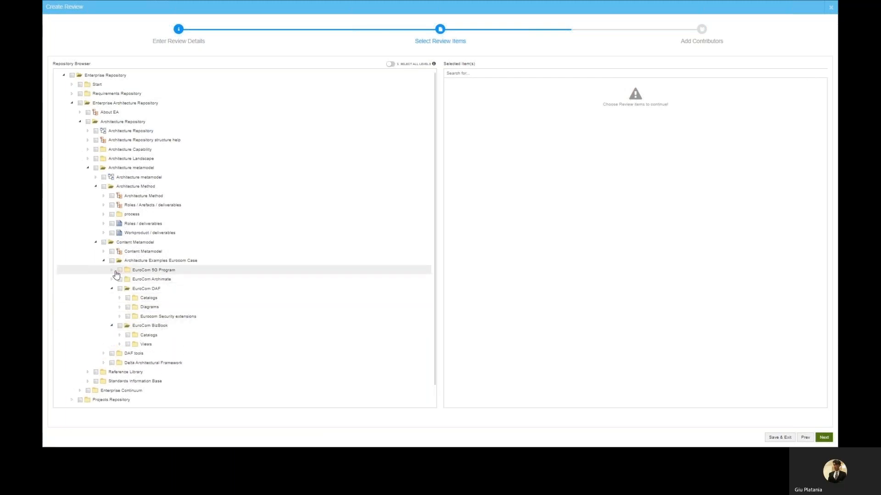
click(120, 335)
scroll(212, 324, down, 2)
click(128, 335)
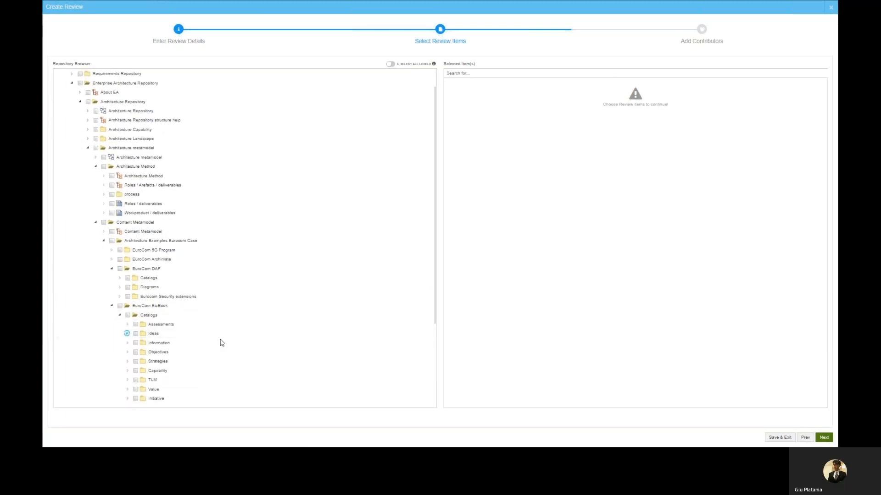
Step: Add all six ideas in the Ideas folder as review items and continue to the contributors stage
scroll(232, 337, down, 2)
click(144, 311)
click(143, 320)
click(144, 330)
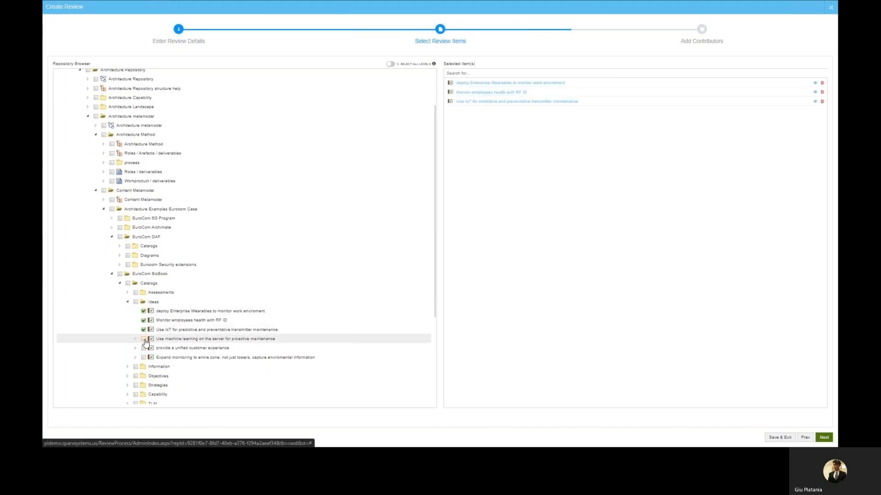
click(143, 339)
click(144, 348)
click(143, 357)
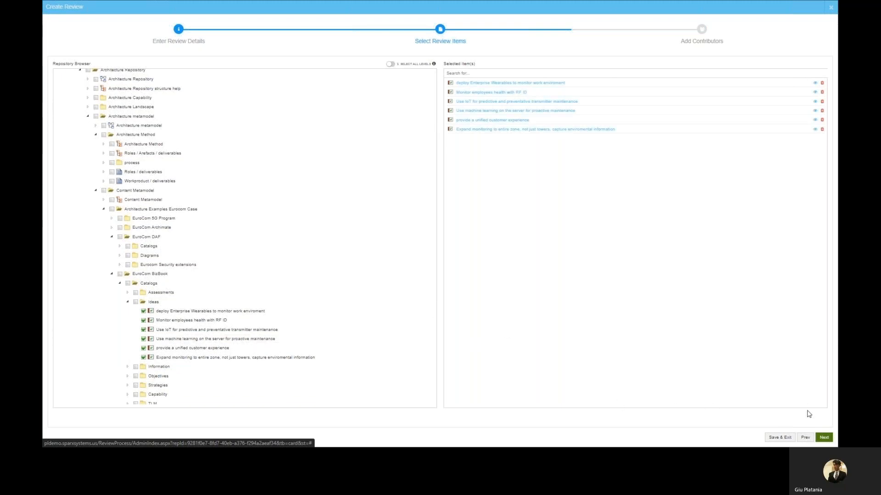
click(824, 438)
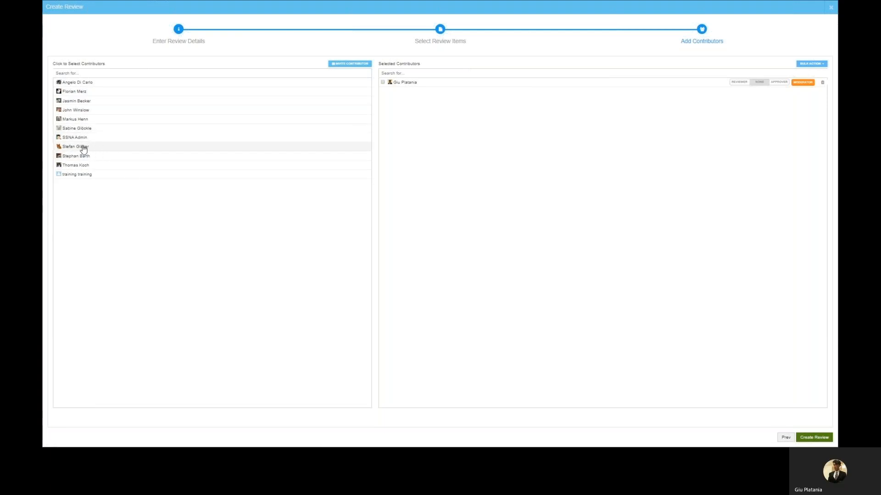
Step: Add five contributors to the review, taking the second through sixth people in the available contributors list
click(68, 94)
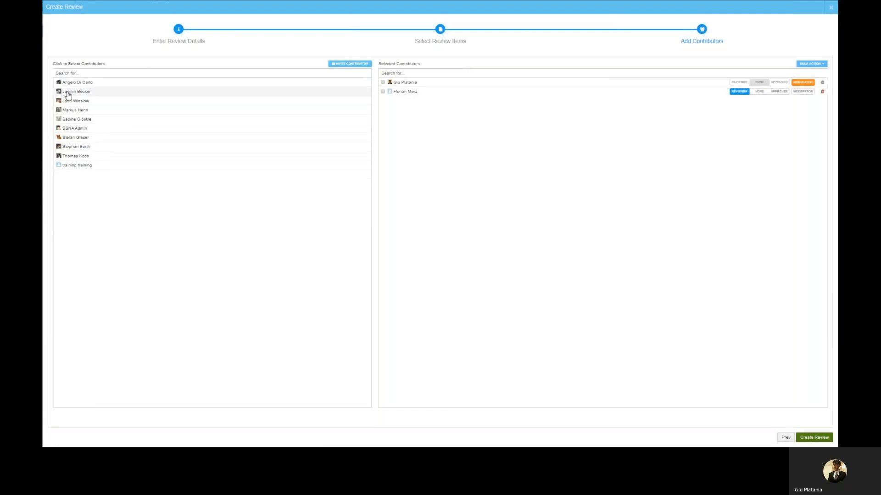
click(69, 94)
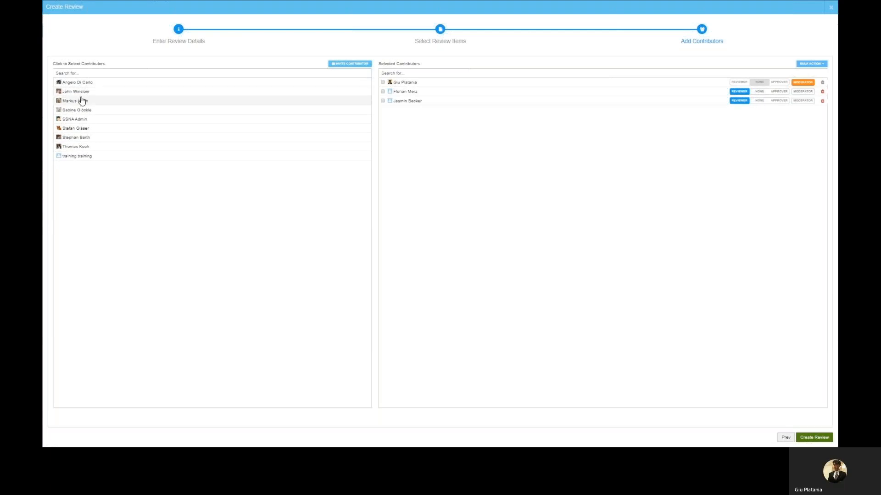
click(79, 94)
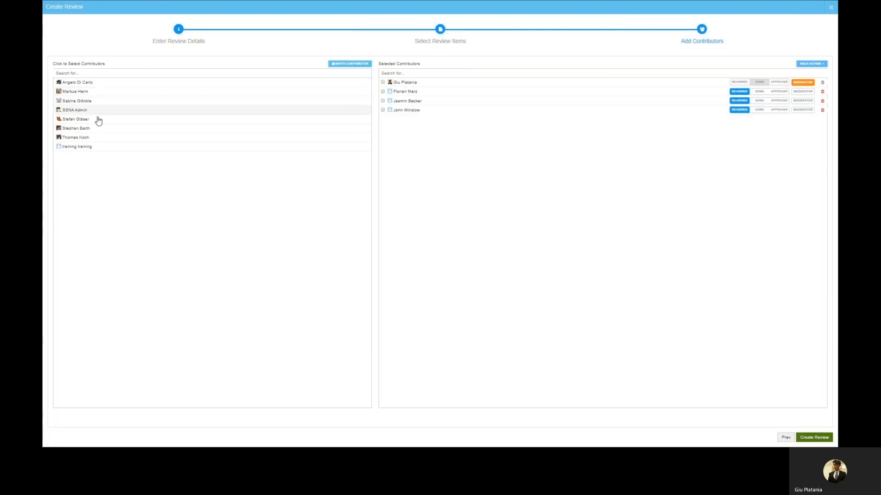
click(86, 92)
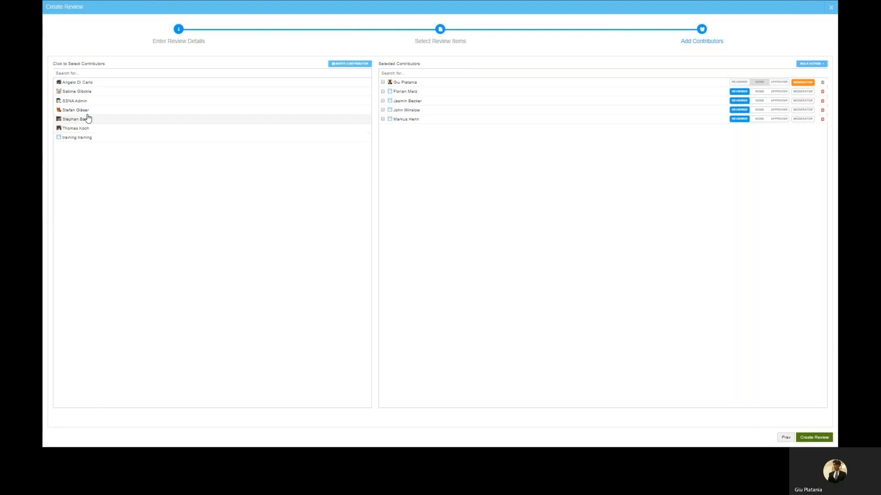
click(84, 93)
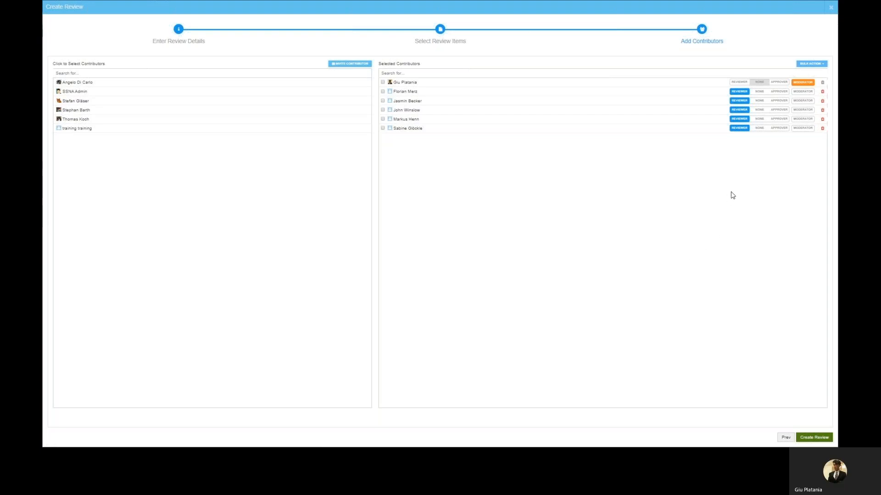
Step: Set the first and fourth of the added contributors as approvers and create the review
click(776, 93)
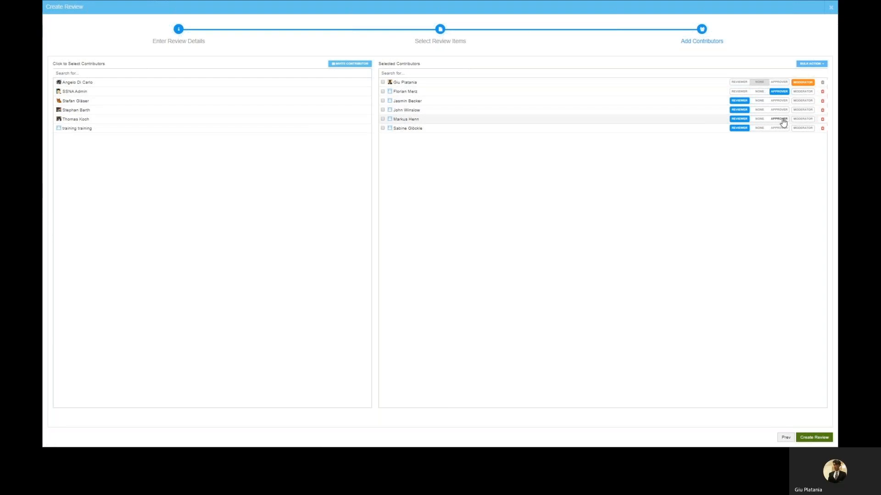
click(781, 119)
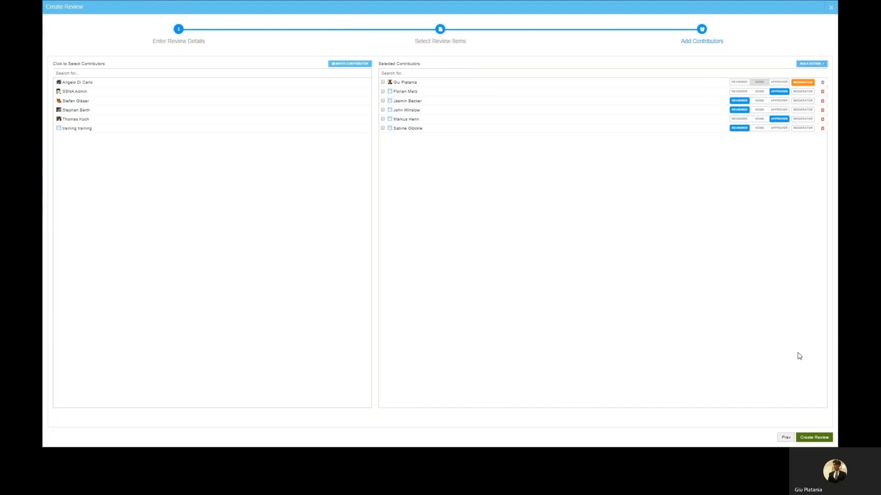
click(822, 439)
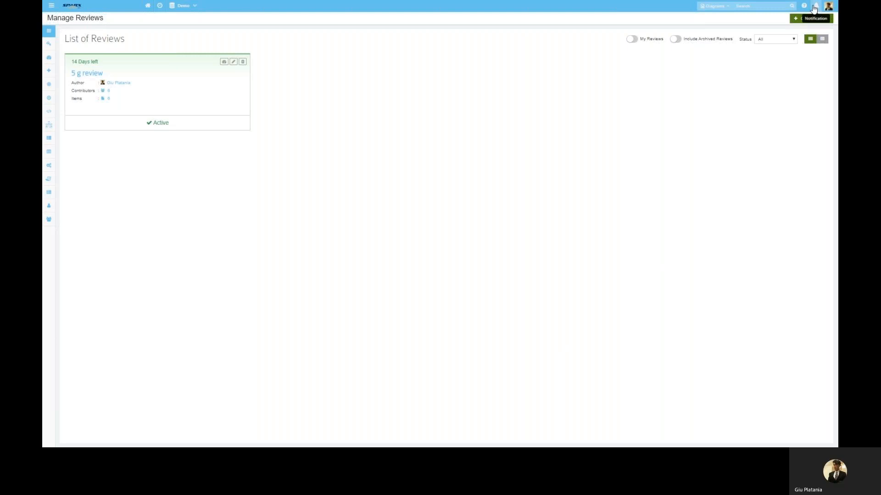
Step: Sign out of the moderator account and sign in with a reviewer's user ID and account password
click(814, 6)
click(776, 54)
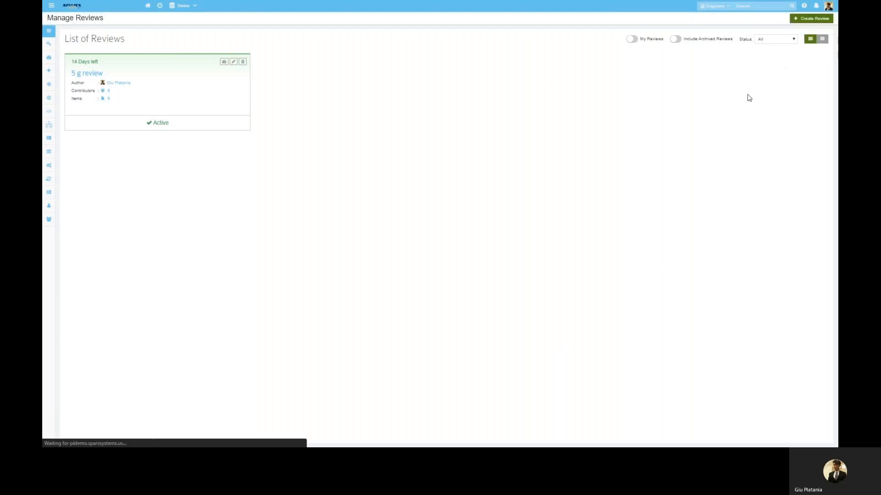
click(545, 218)
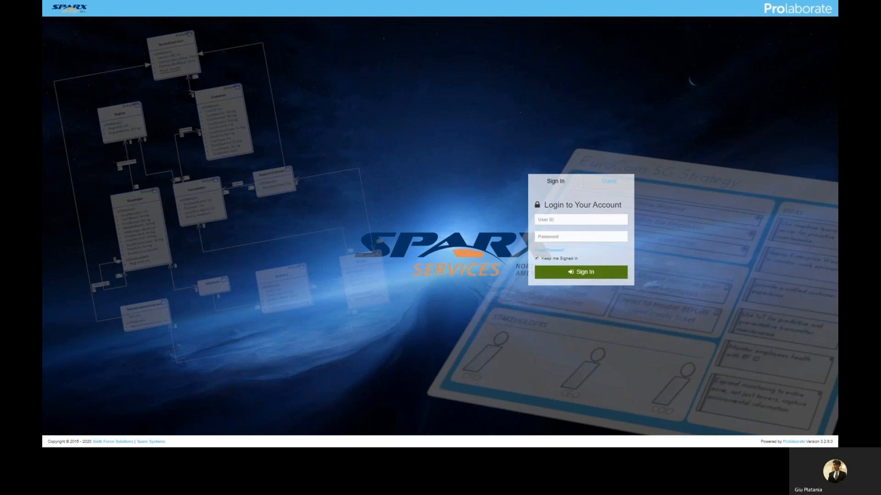
key(ctrl+v)
click(555, 235)
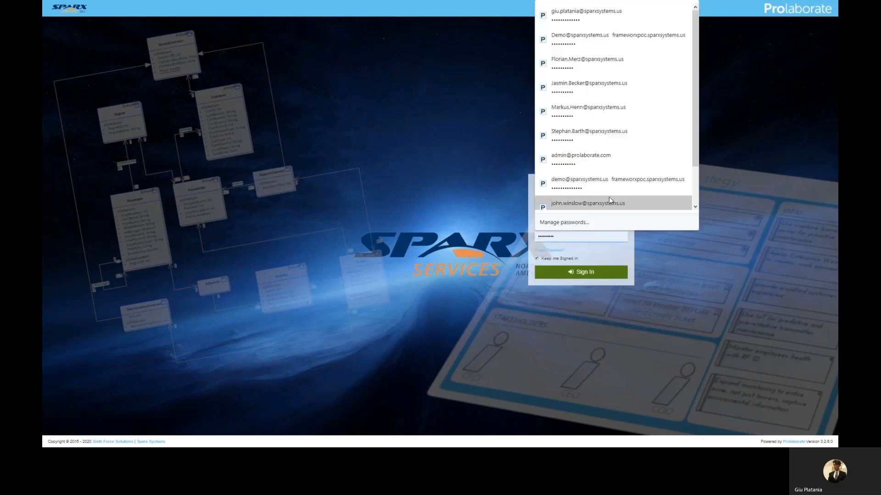
scroll(610, 188, down, 2)
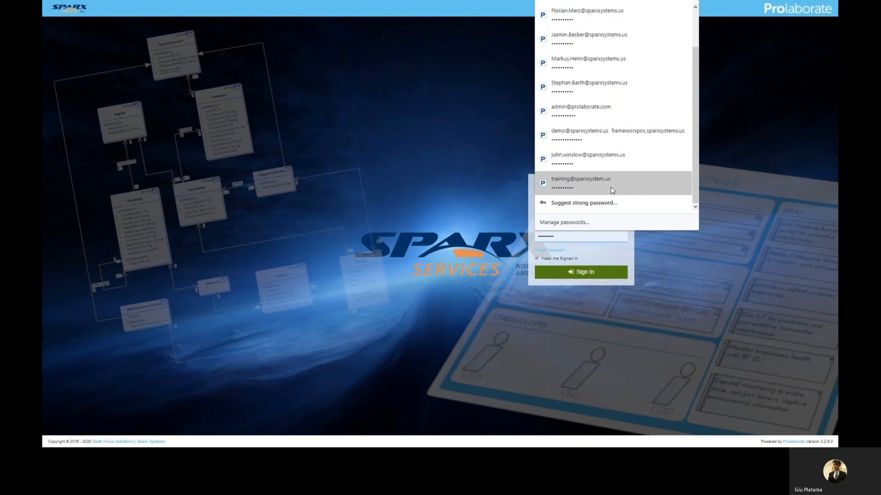
click(556, 238)
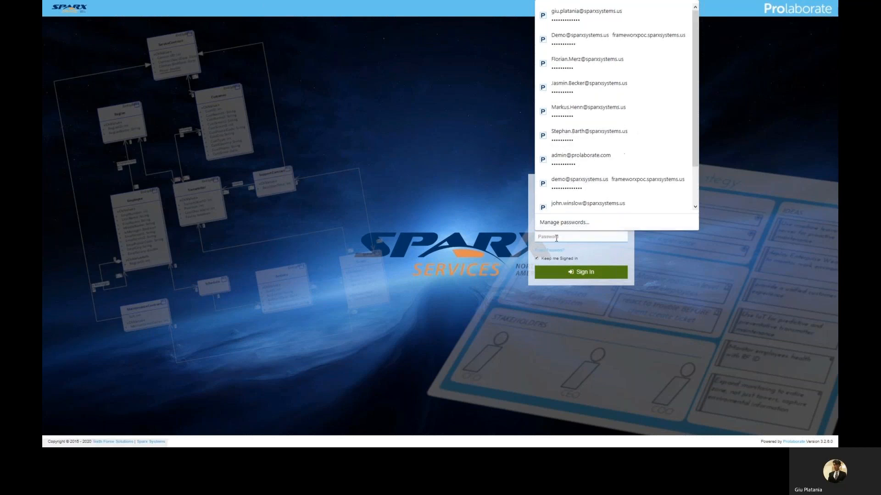
text(••)
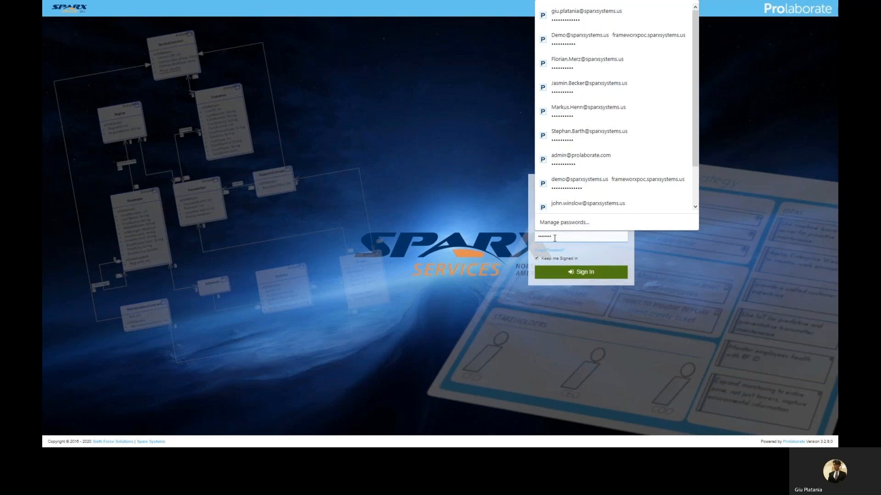
click(581, 275)
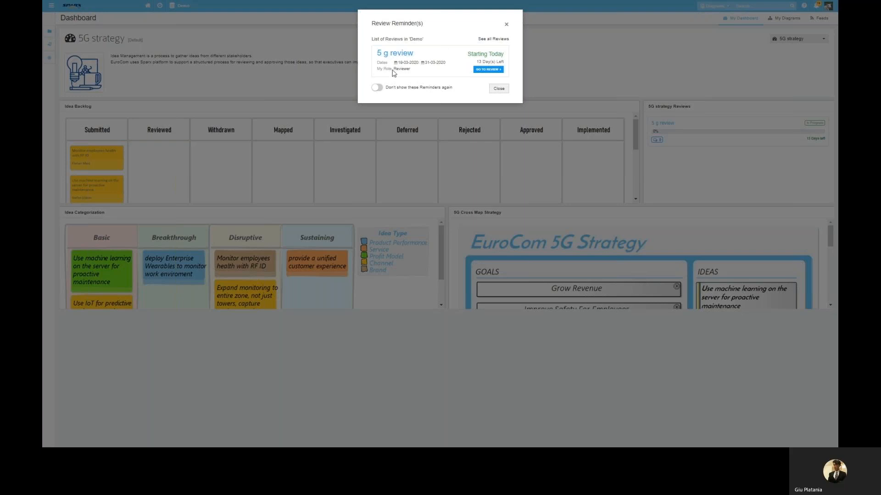
Step: Open the 5 g review and post the discussion "I strongly support this specific idea!" on the deploy Enterprise Wearables idea
click(499, 89)
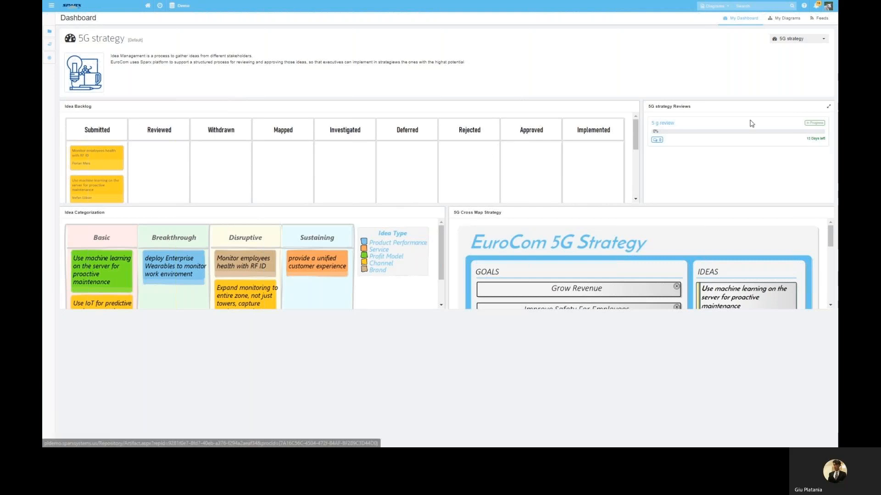
click(662, 127)
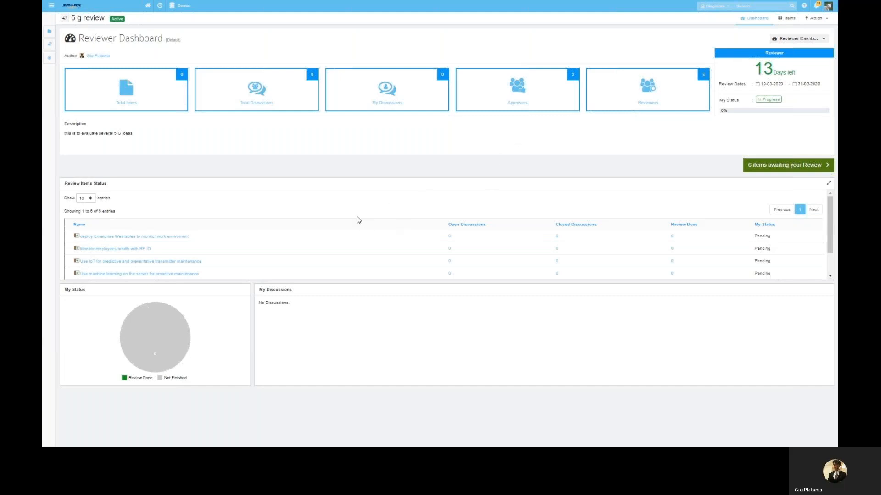
click(163, 236)
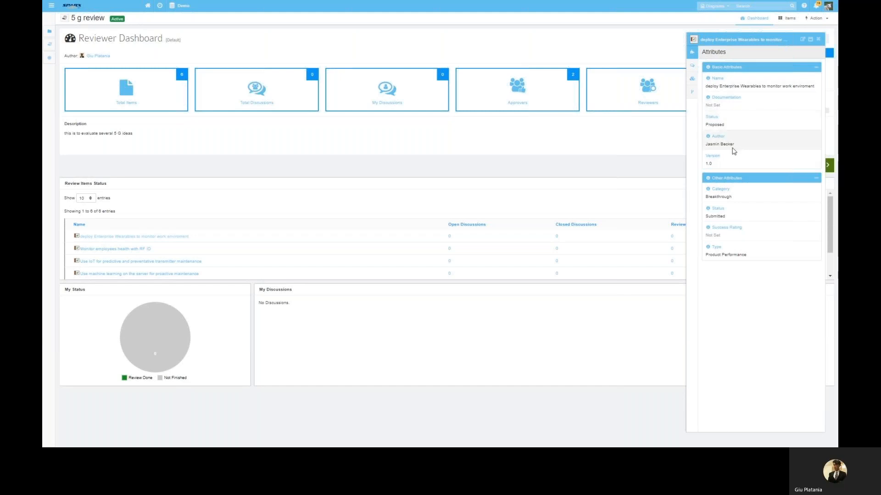
click(693, 66)
click(736, 111)
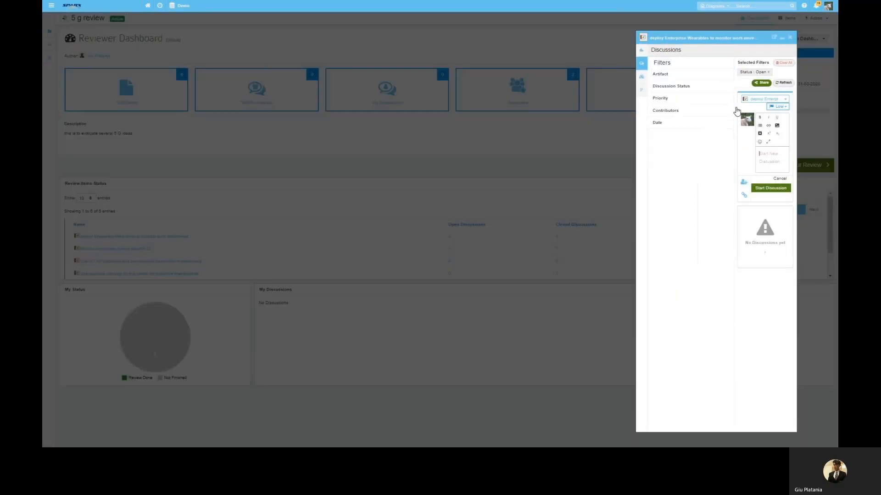
text(I)
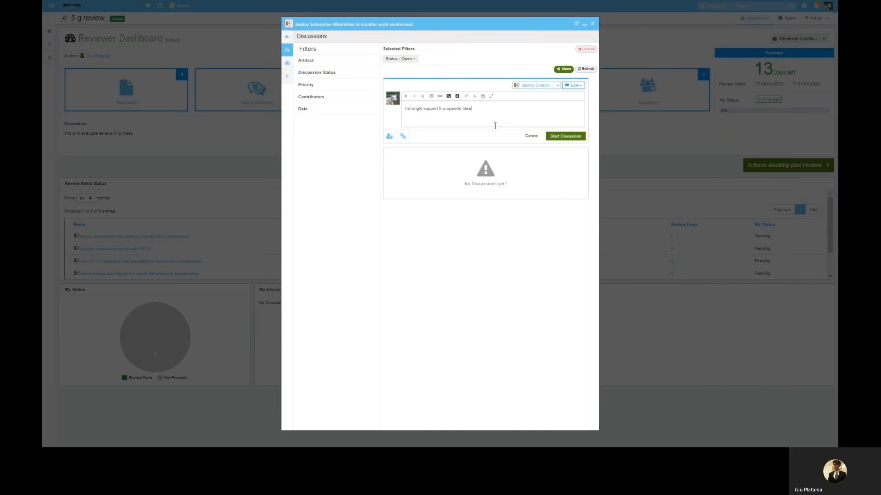
click(568, 137)
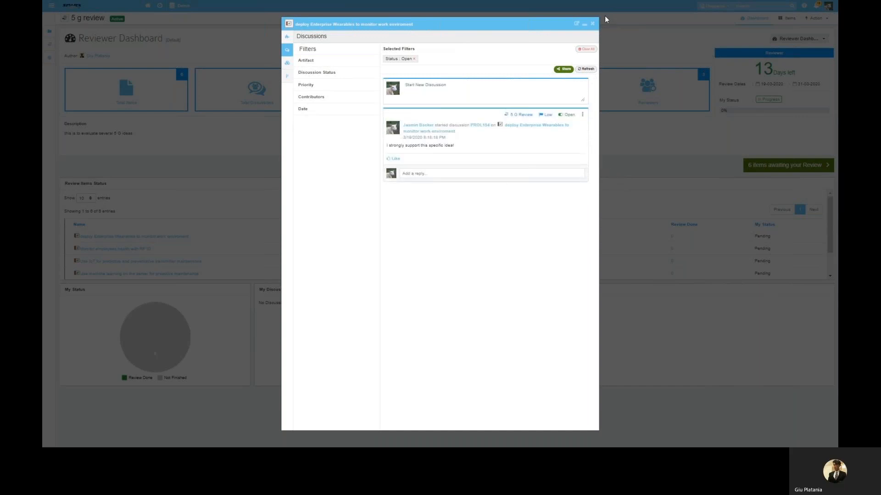
click(593, 26)
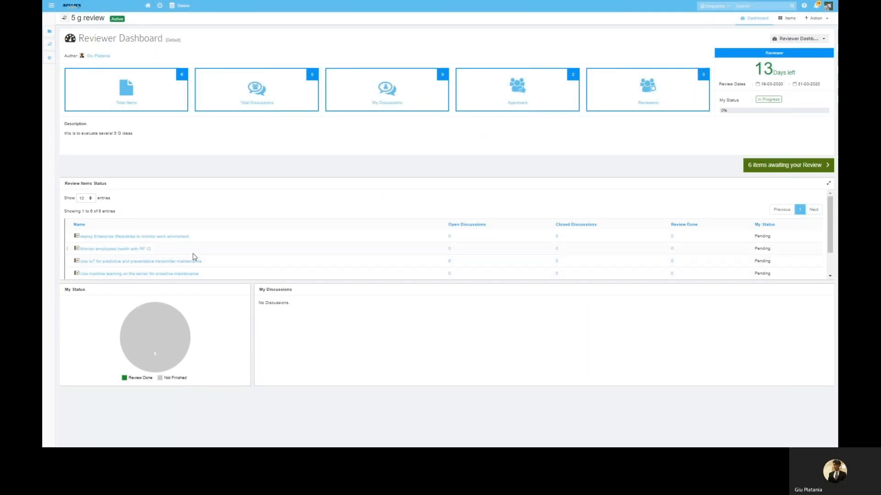
Step: Post the discussion "This one good" on the review item Use IoT for predictive and preventative transmitter maintenance
click(124, 265)
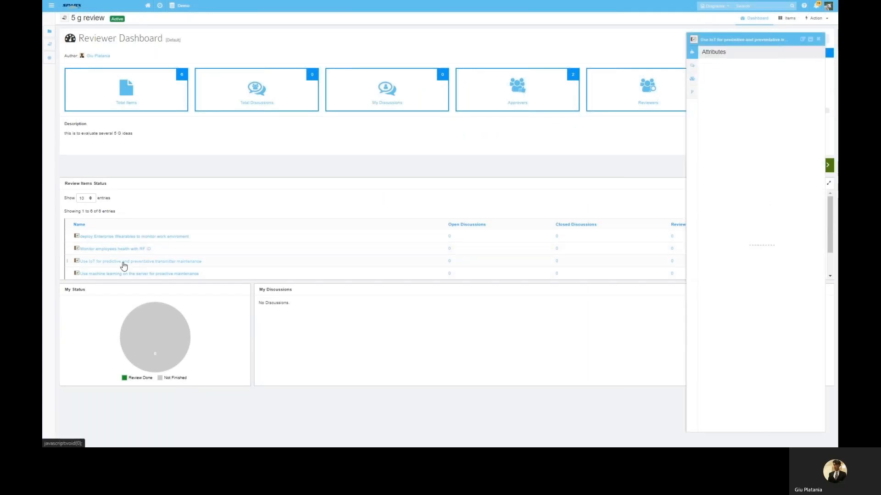
click(692, 66)
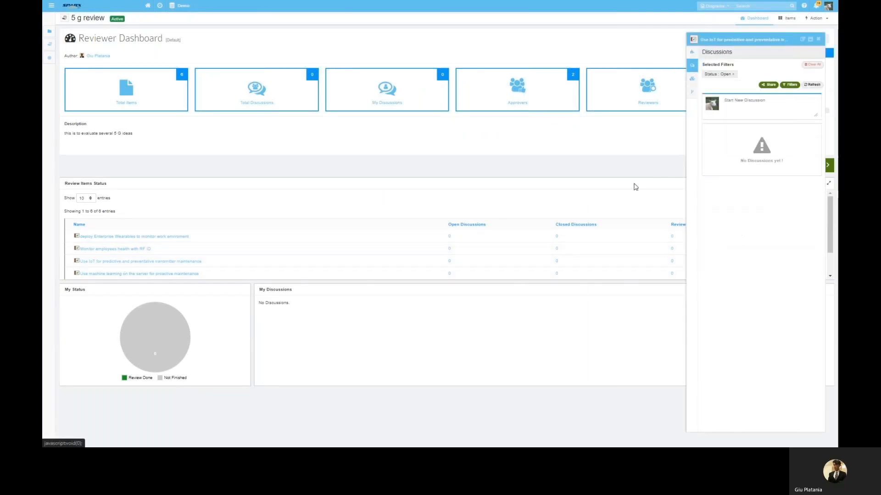
click(734, 106)
text(This one)
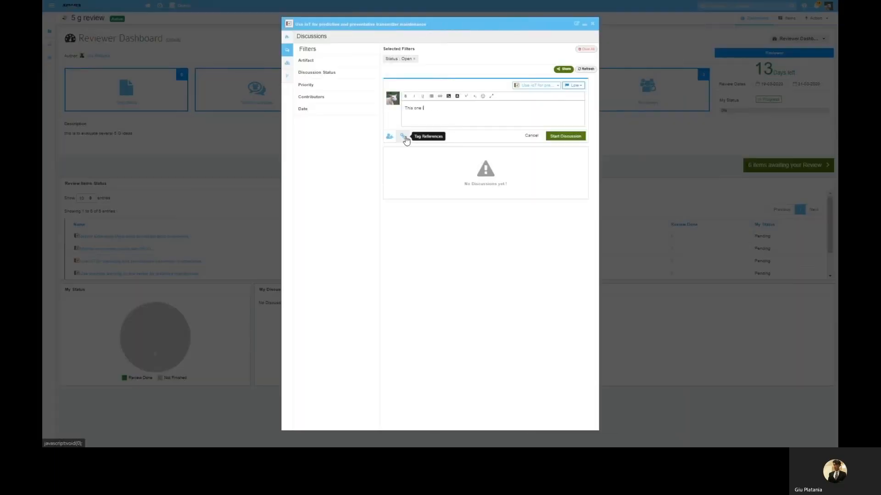
text(good)
click(571, 136)
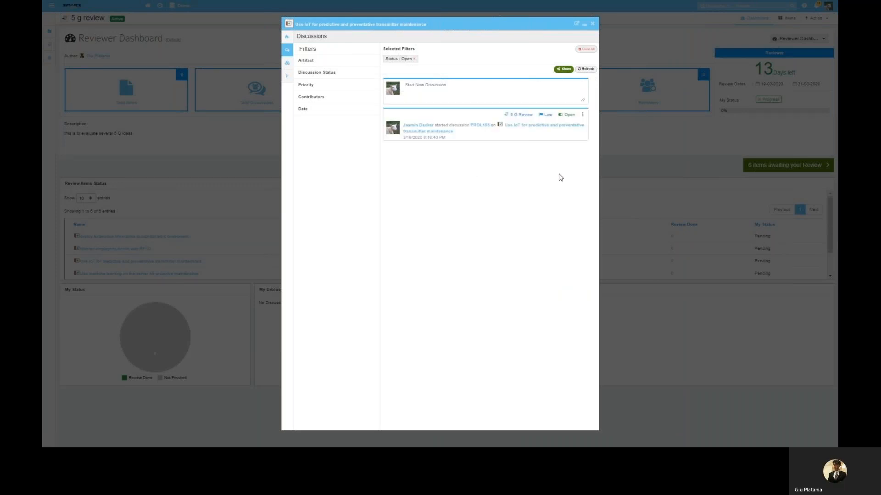
click(592, 23)
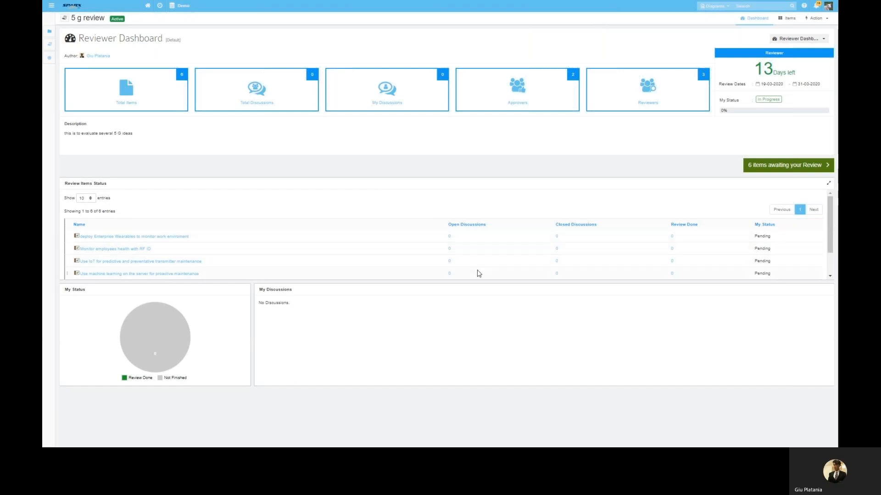
Step: Open the items awaiting review and set all six ideas as reviewed
click(797, 165)
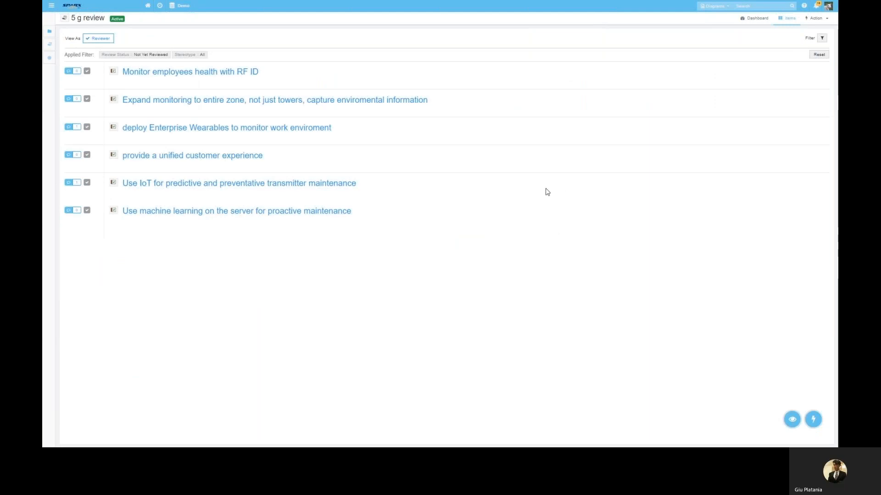
click(87, 72)
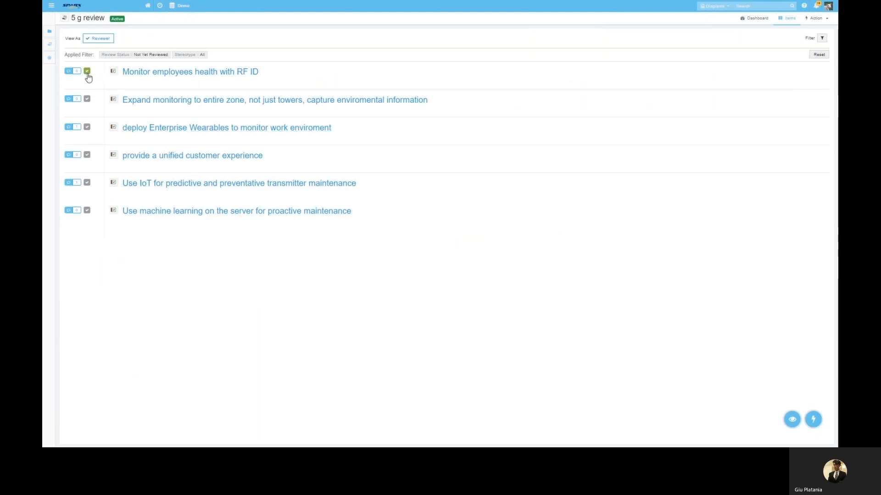
click(87, 100)
click(88, 127)
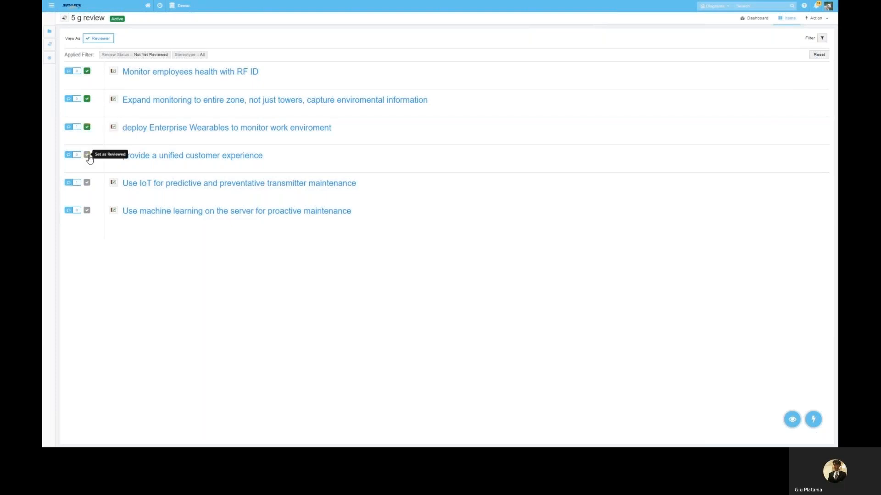
click(87, 155)
click(87, 182)
click(87, 210)
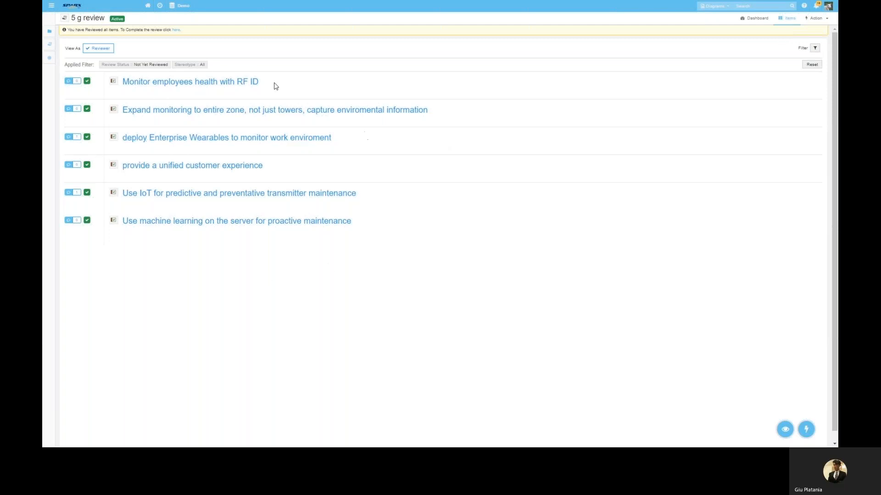
Step: Complete the review with the comment "I really like this approach for reviews!" and sign out of the reviewer account
click(175, 31)
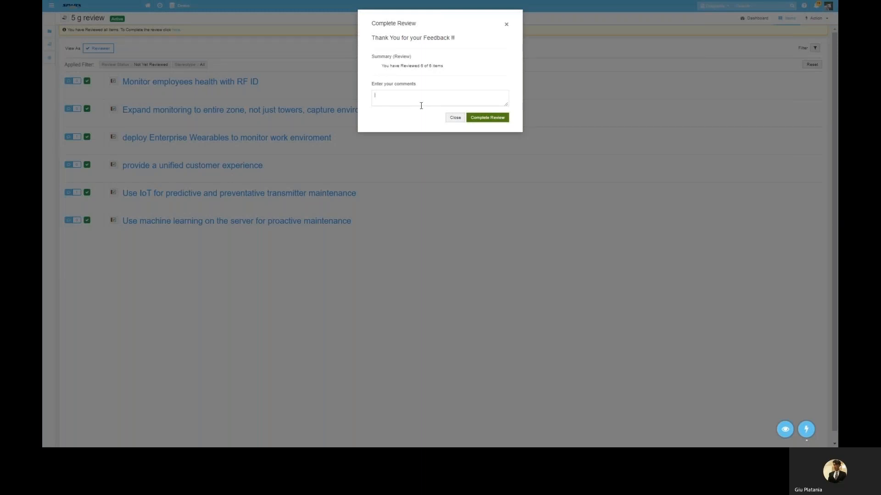
text(I really like this approach for reviews!)
click(498, 125)
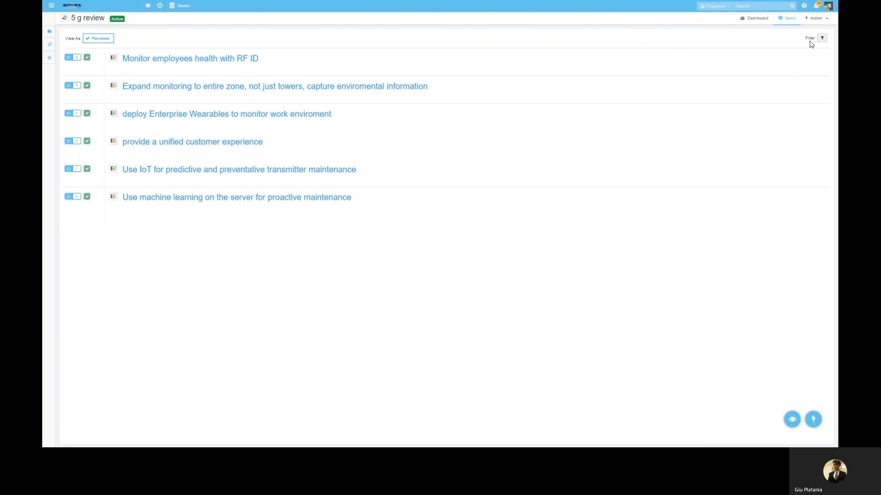
click(829, 12)
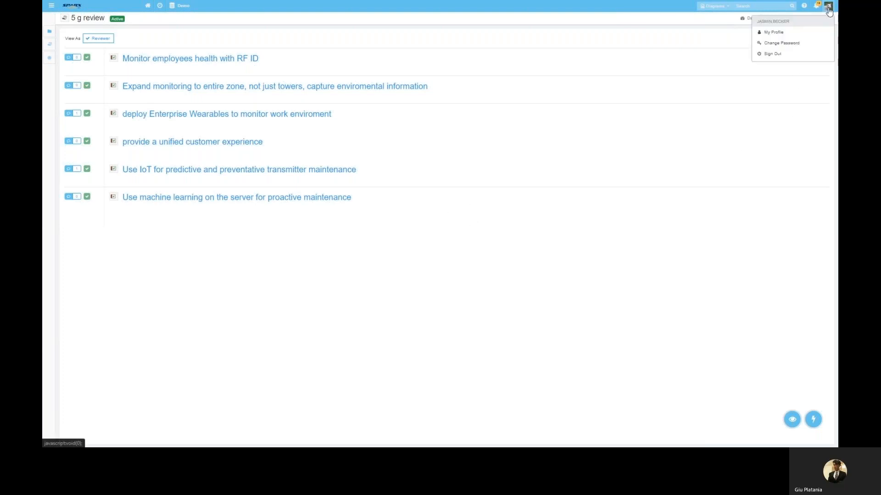
click(776, 54)
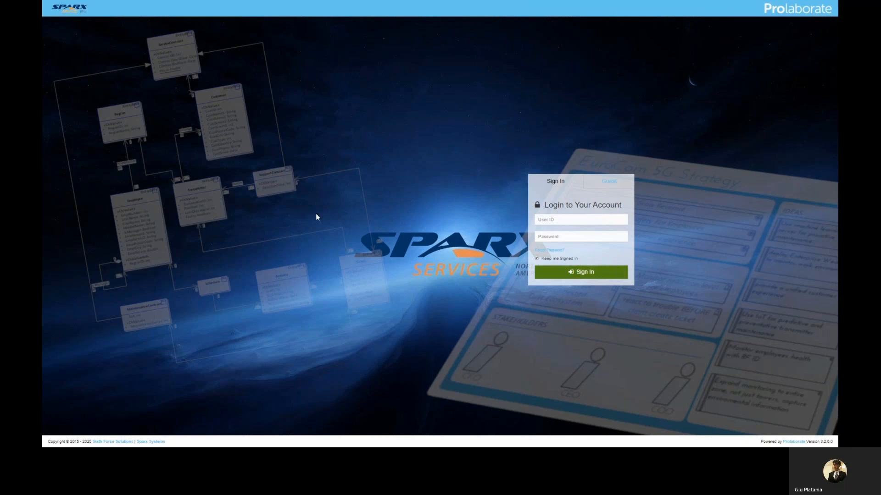
Step: Sign in with the approver's saved user ID and password and dismiss the review reminder
click(557, 218)
click(568, 297)
click(566, 239)
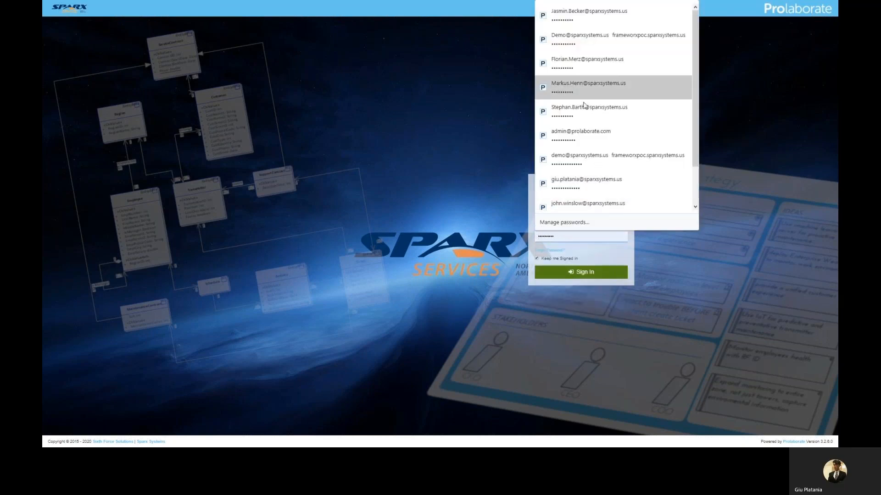
click(571, 68)
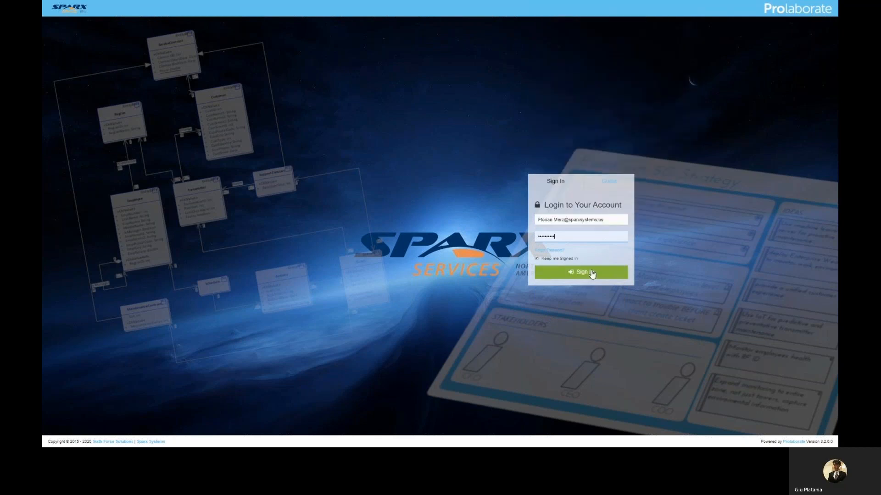
click(590, 274)
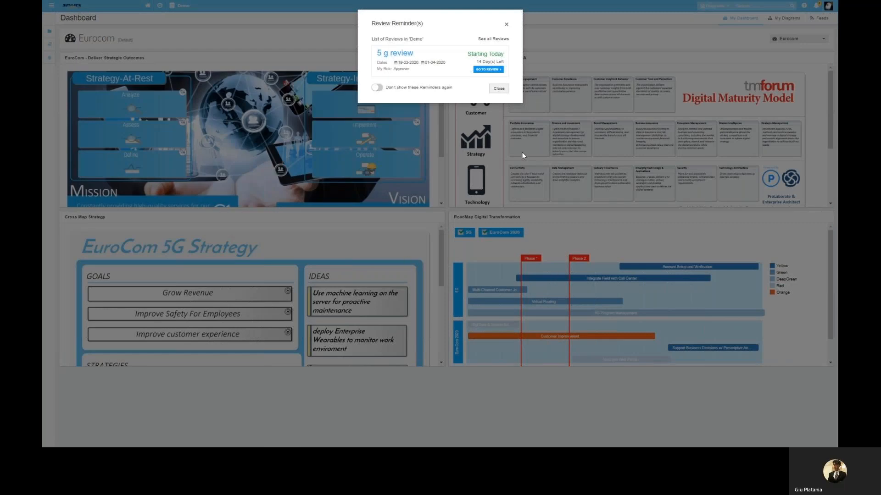
click(499, 88)
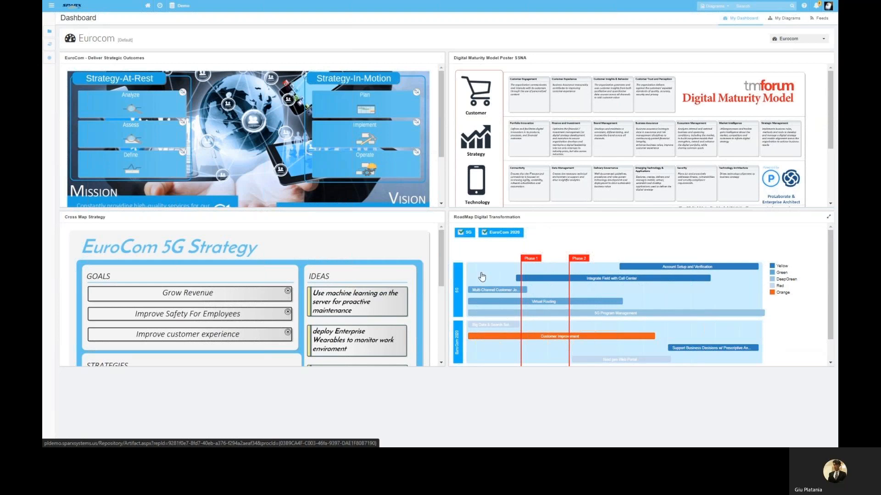
Step: Open the 5 g review, reply "I agree with you and will approve this idea" to the deploy Enterprise Wearables discussion, and like that discussion
click(50, 44)
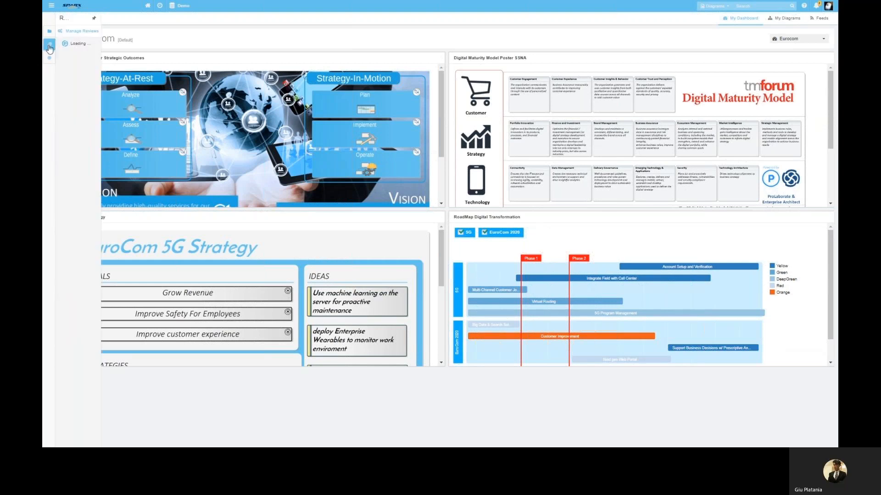
click(75, 48)
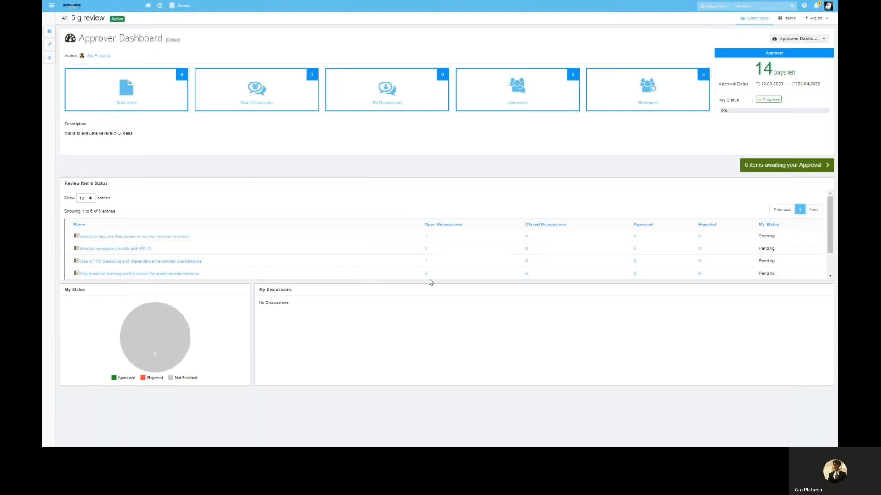
click(141, 238)
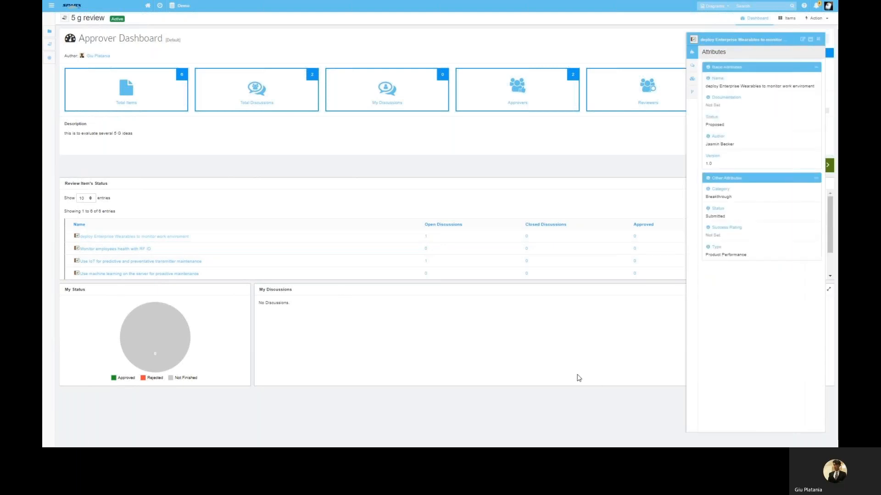
click(694, 67)
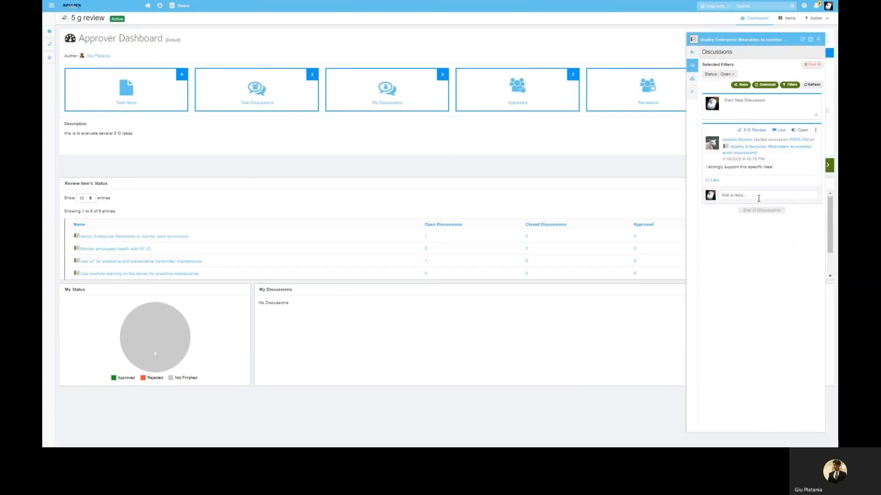
click(740, 198)
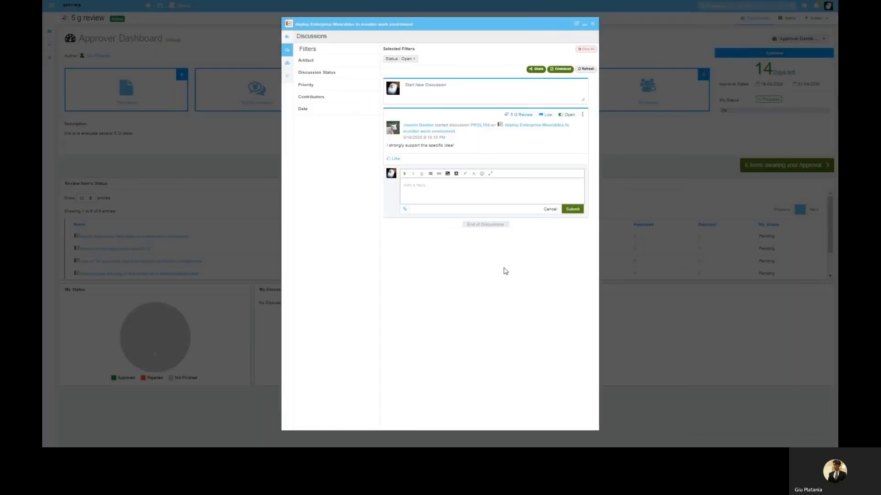
text(I agree with you and will approve this idea)
click(572, 209)
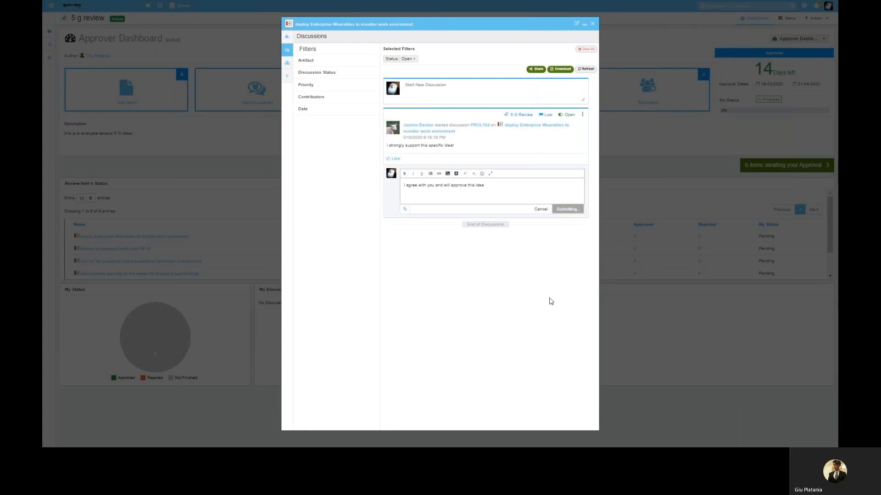
click(394, 159)
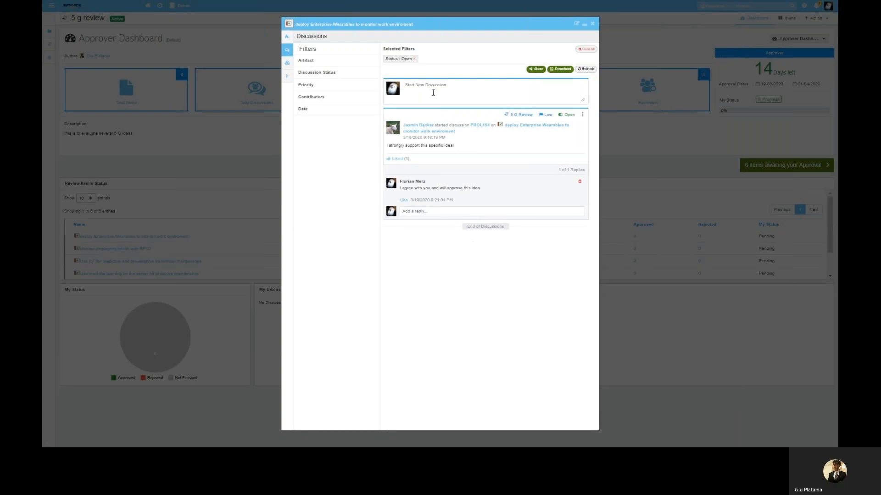
click(592, 26)
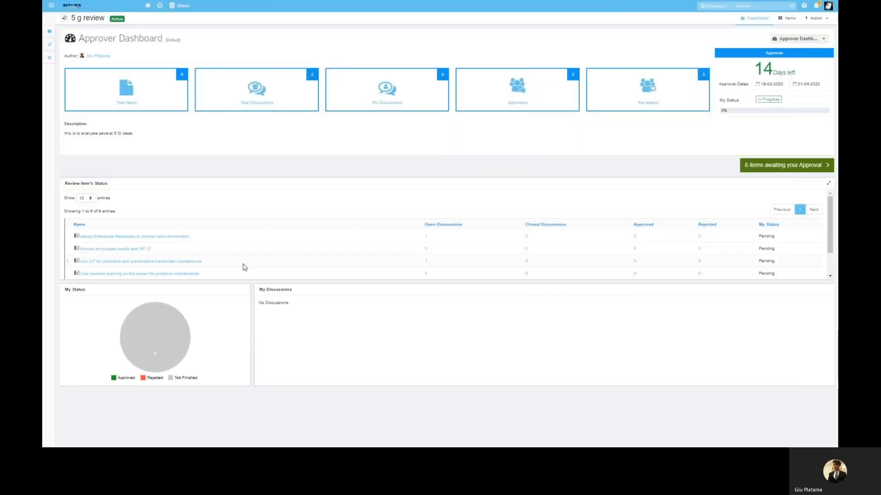
Step: Reply "why do you dislike that?" to the open discussion on Use IoT for predictive and preventative transmitter maintenance
click(426, 262)
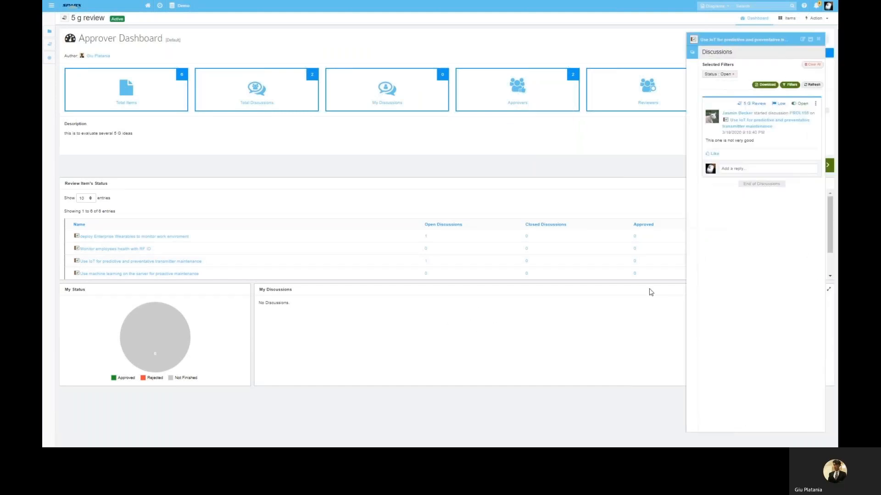
click(734, 169)
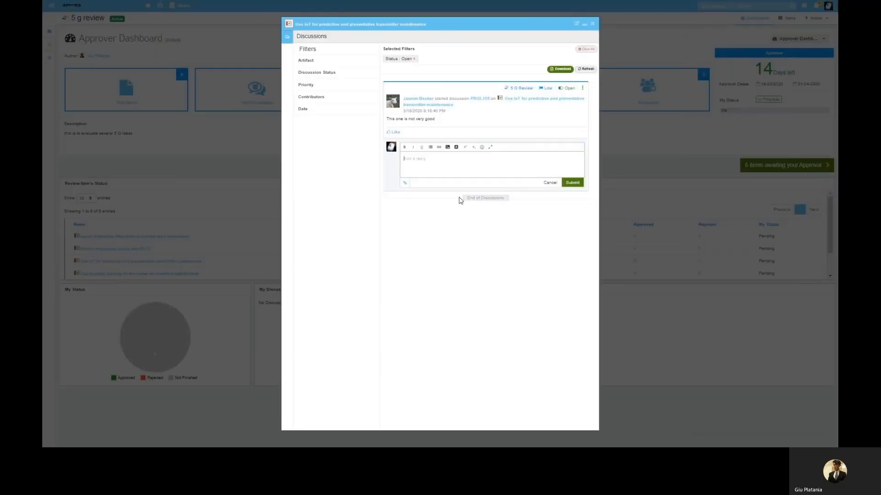
text(why do you dislike that?)
click(572, 183)
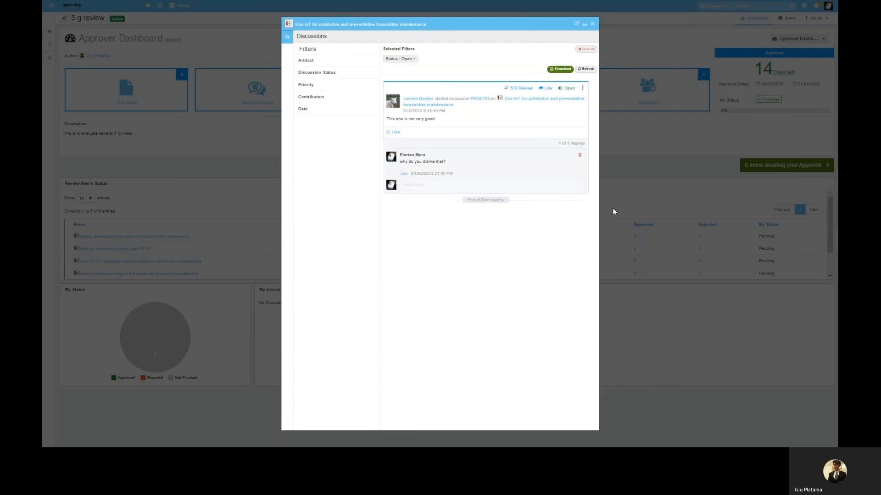
click(593, 23)
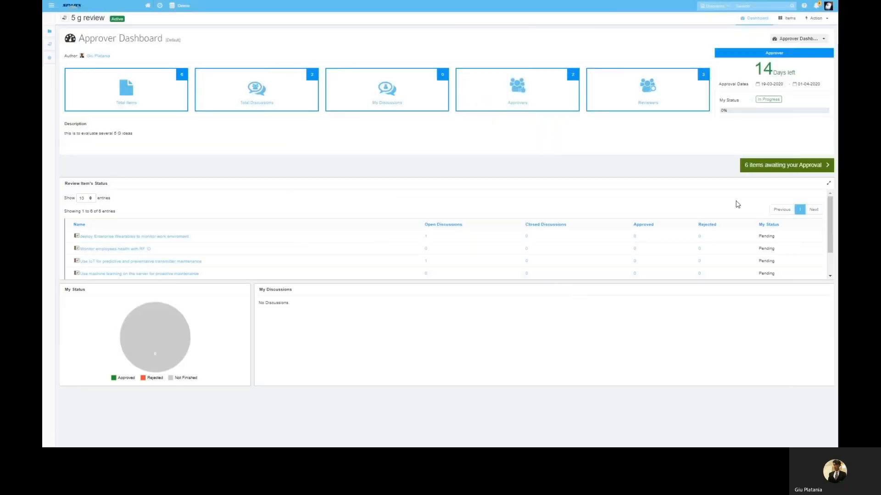
Step: Approve the employee health, entire zone monitoring and Enterprise Wearables ideas, and reject the unified customer experience and machine learning ideas
click(787, 165)
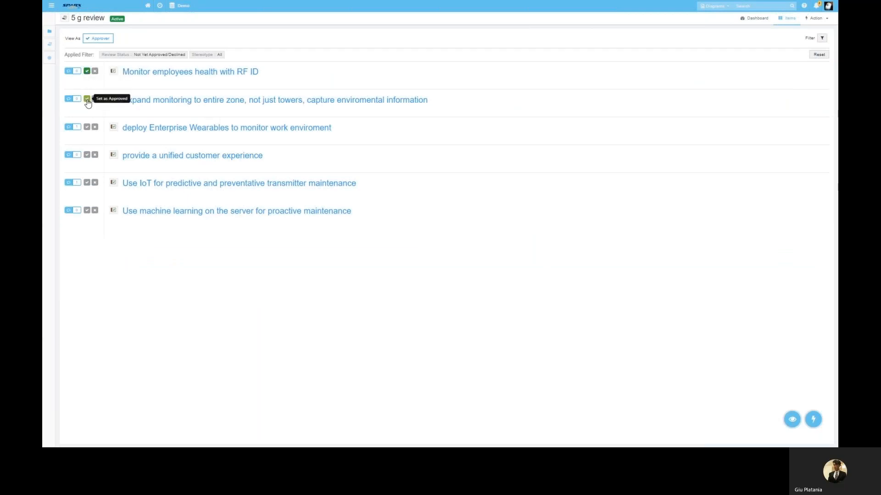
click(87, 100)
click(87, 128)
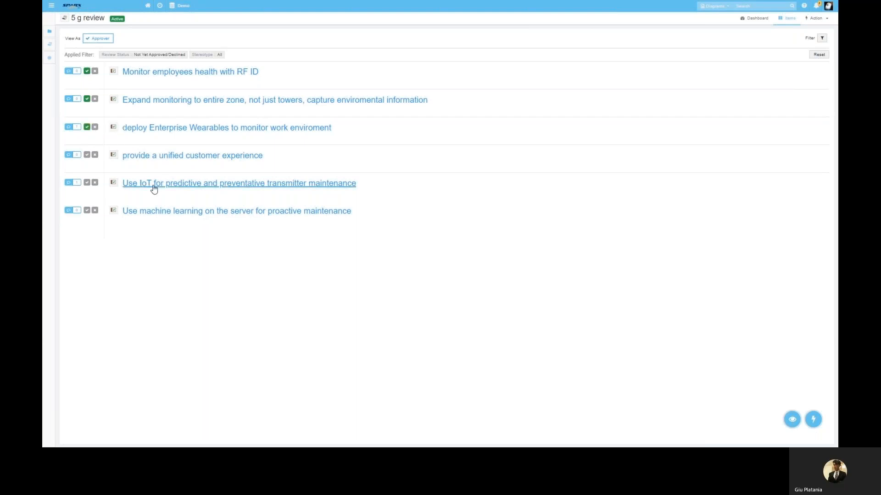
click(95, 155)
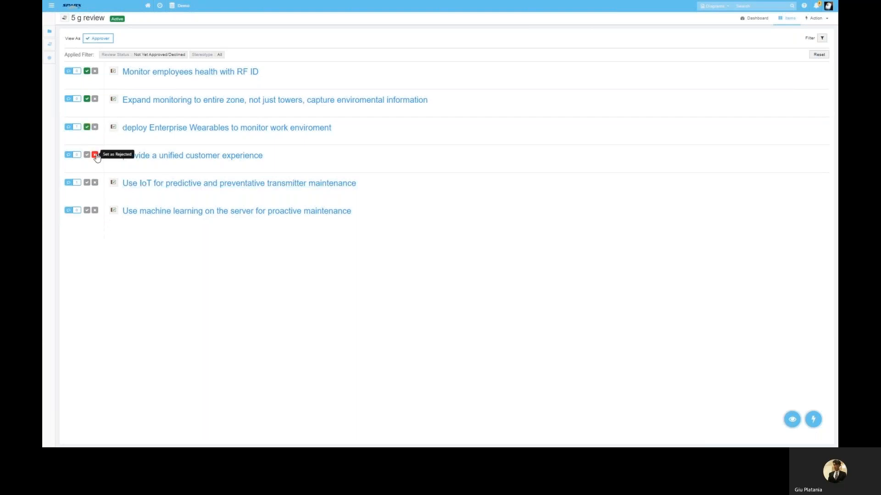
click(95, 210)
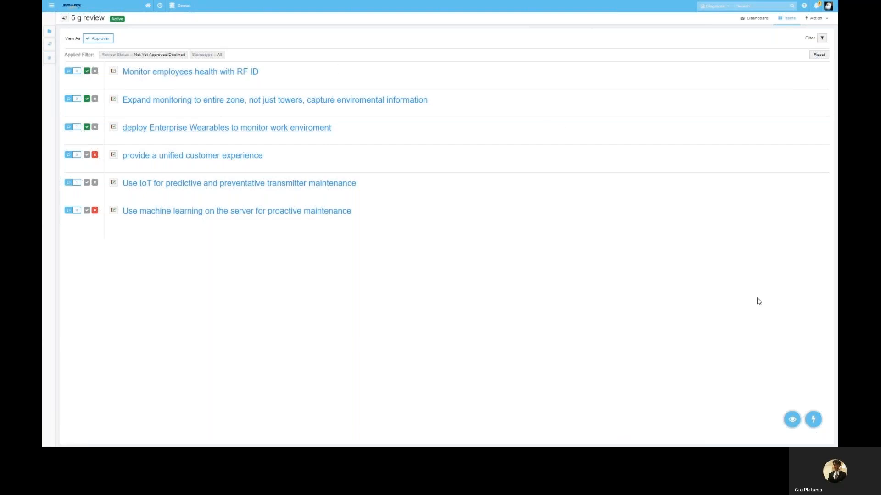
Step: Check the approver summary of the review and view its open discussions
click(796, 422)
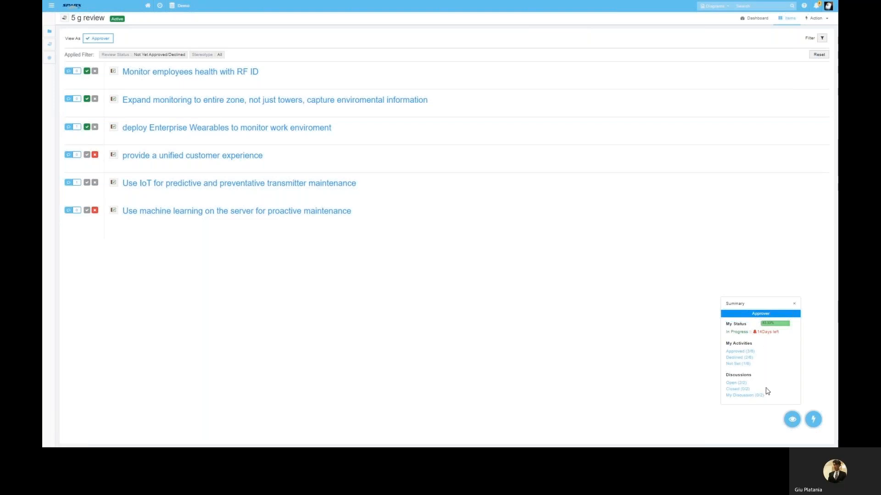
click(736, 383)
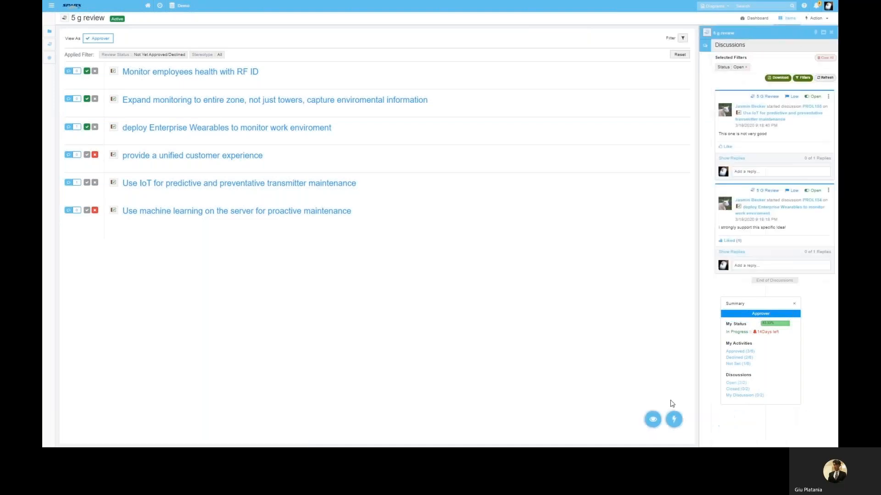
right_click(671, 402)
click(630, 394)
click(793, 304)
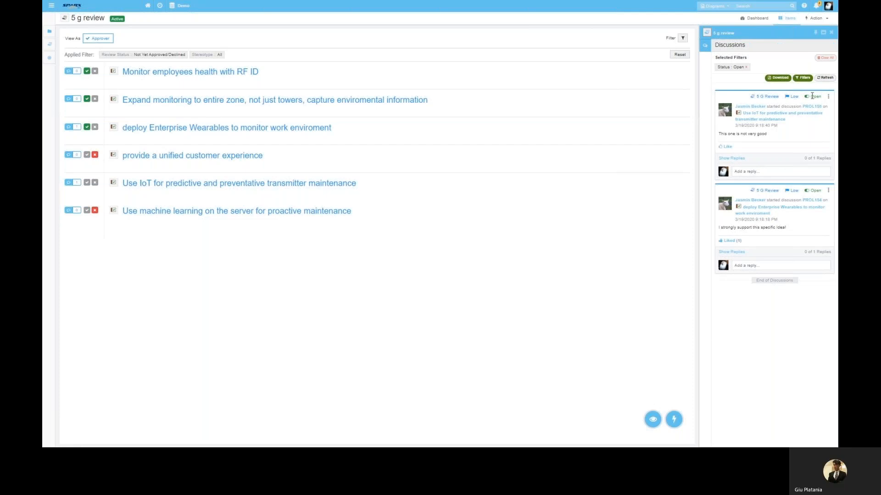
click(828, 97)
Step: Return to the 5 g review's dashboard and examine the My Status chart and the Use IoT idea's discussions without the Closed filter
click(50, 45)
click(79, 48)
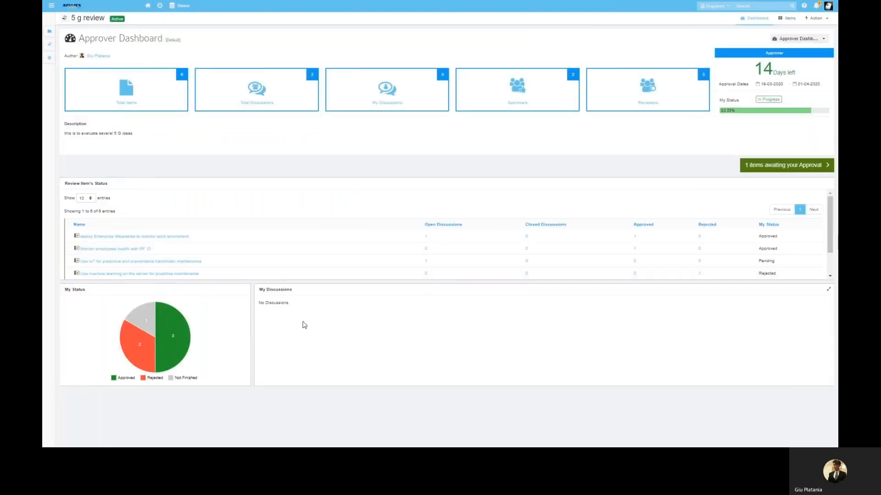
mouse_move(170, 344)
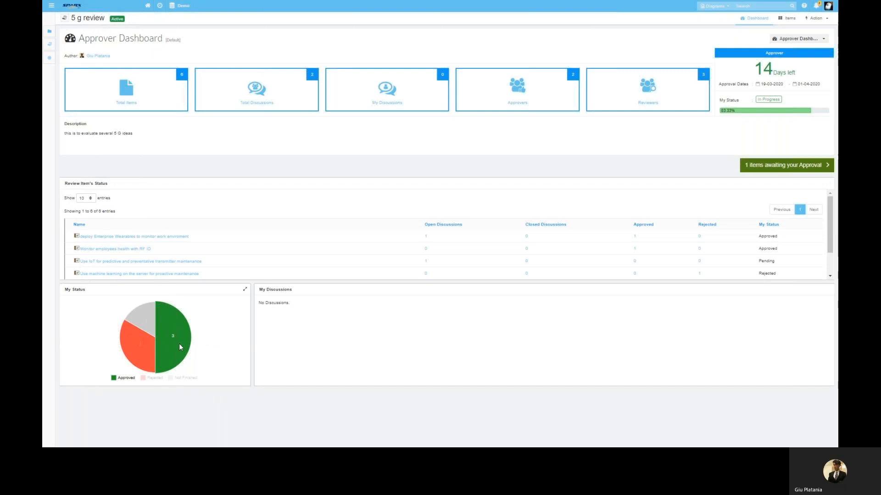
mouse_move(141, 362)
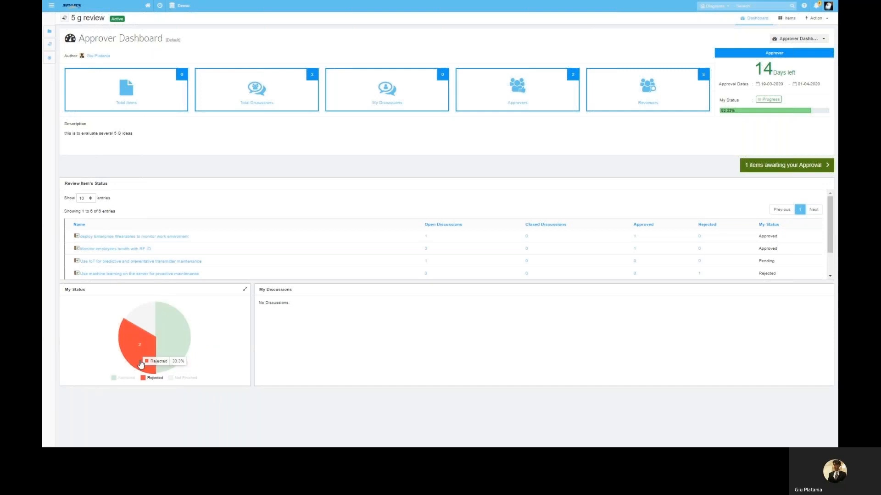
mouse_move(145, 317)
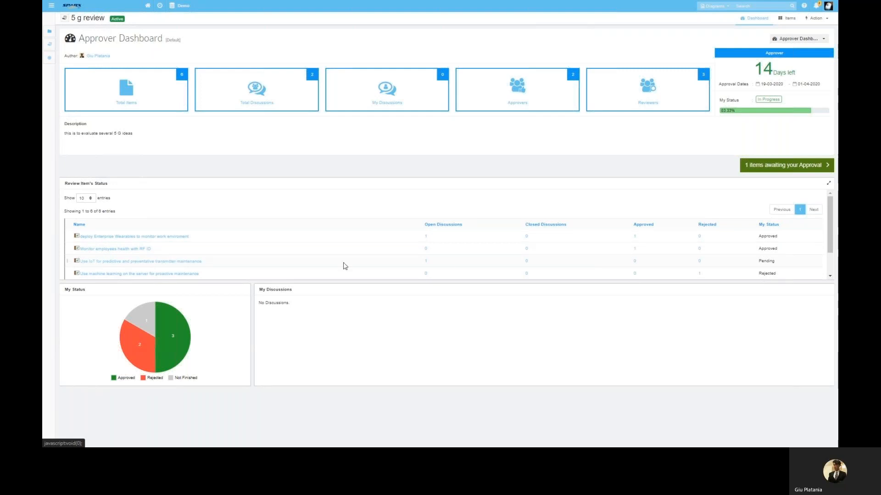
click(527, 261)
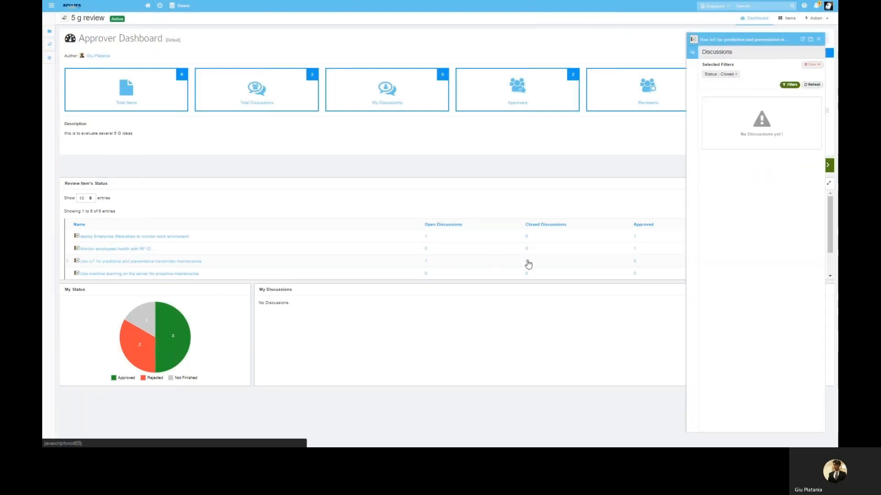
click(736, 74)
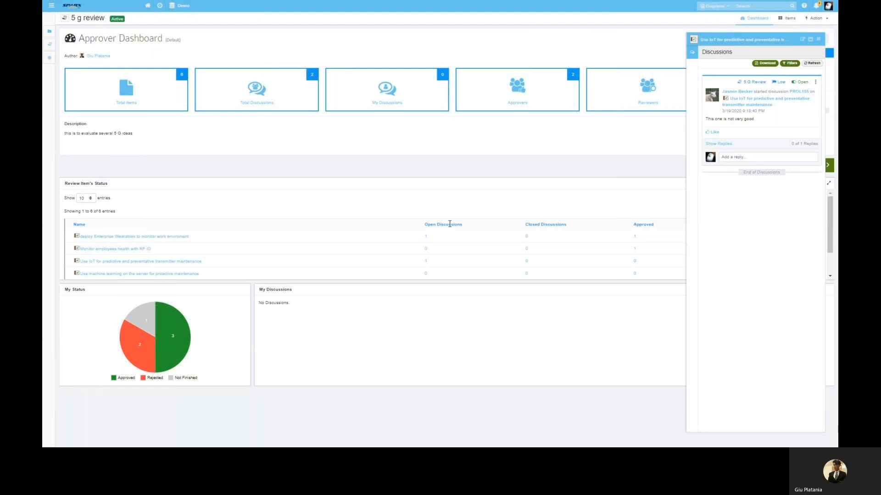
Step: Draft a High severity discussion on the Use IoT transmitter maintenance idea reading "Please participate to the review of this idea with special attention"
click(182, 265)
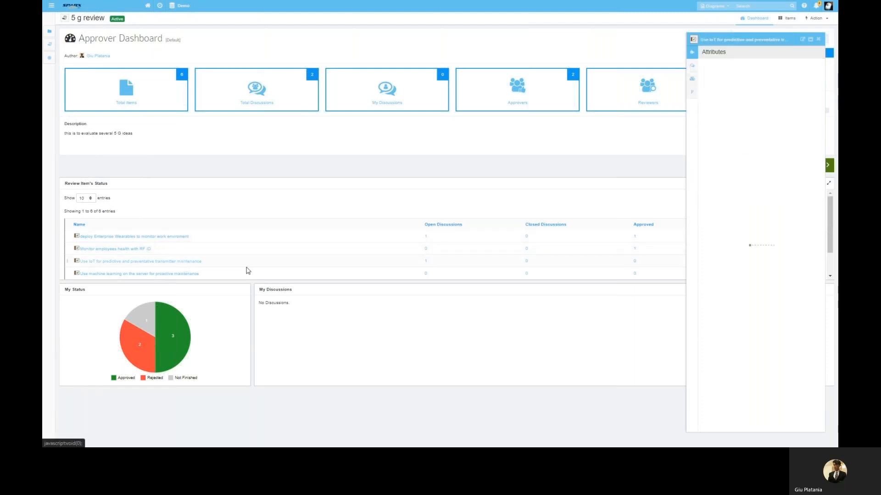
click(692, 65)
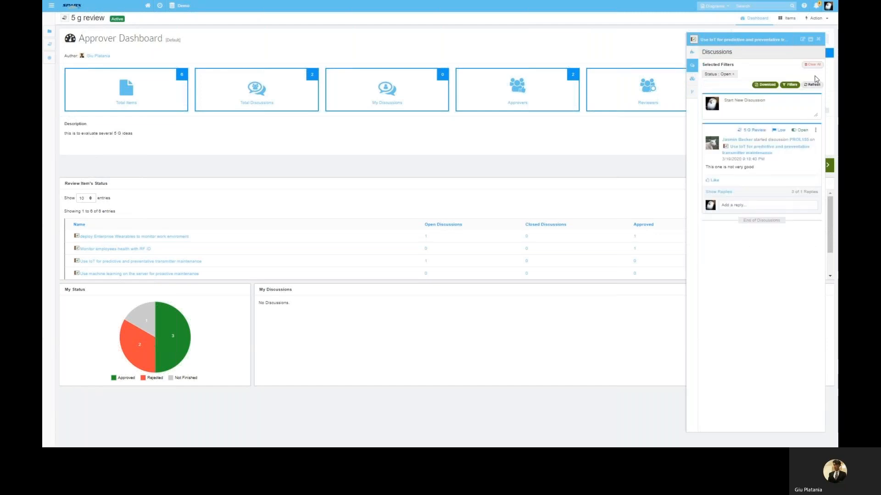
click(762, 106)
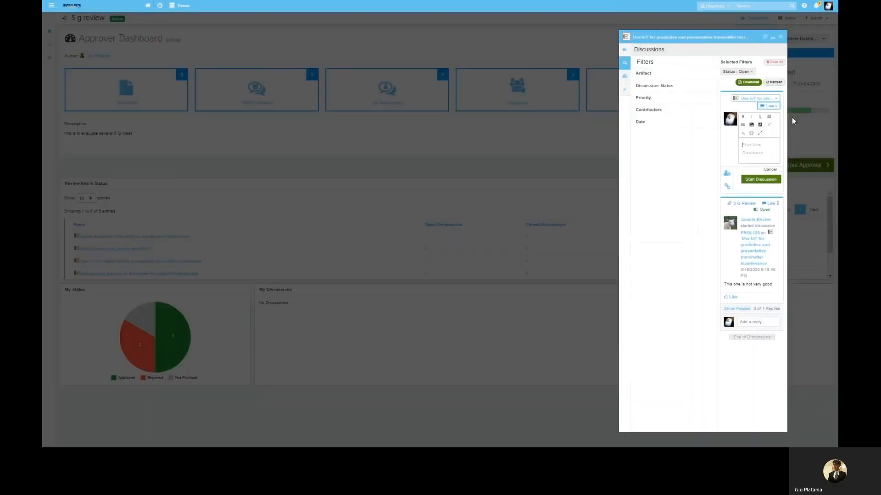
click(574, 85)
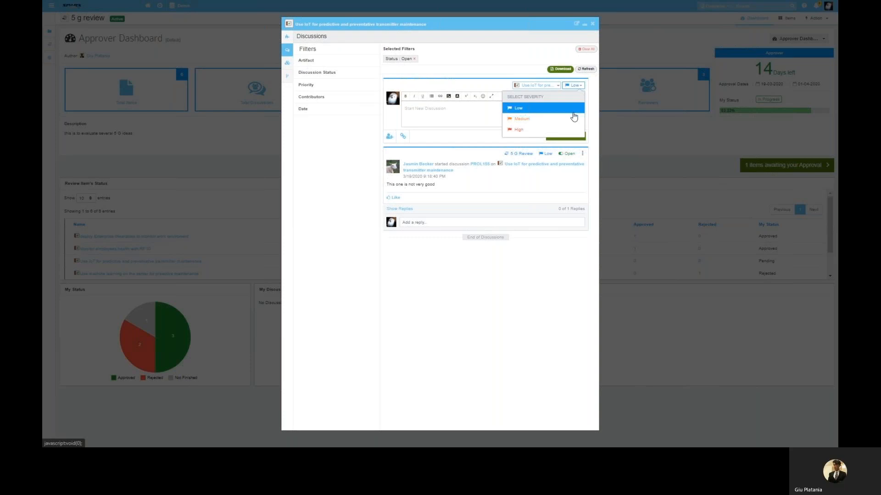
click(523, 130)
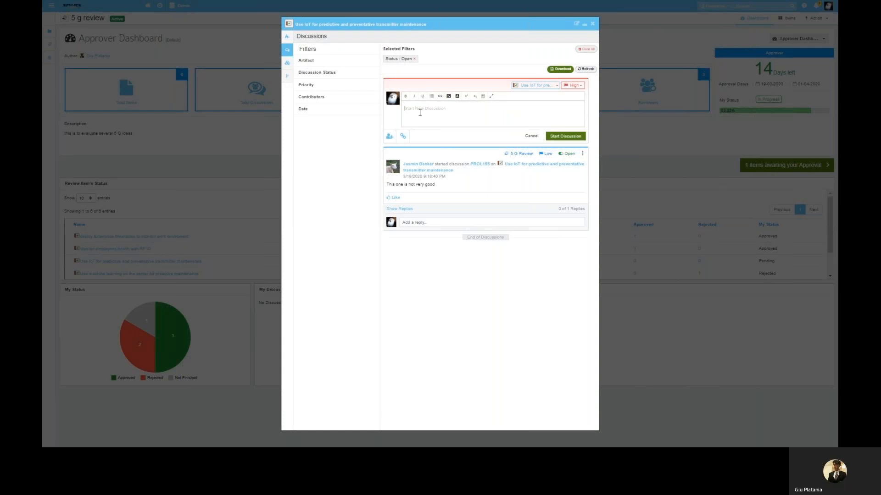
text(P)
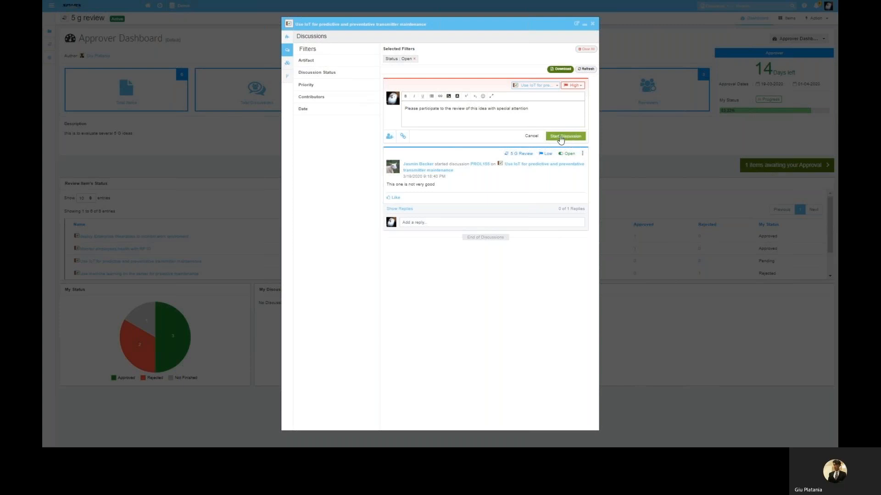
Step: Tag two reviewers and the other approver in the new discussion and post it
click(389, 136)
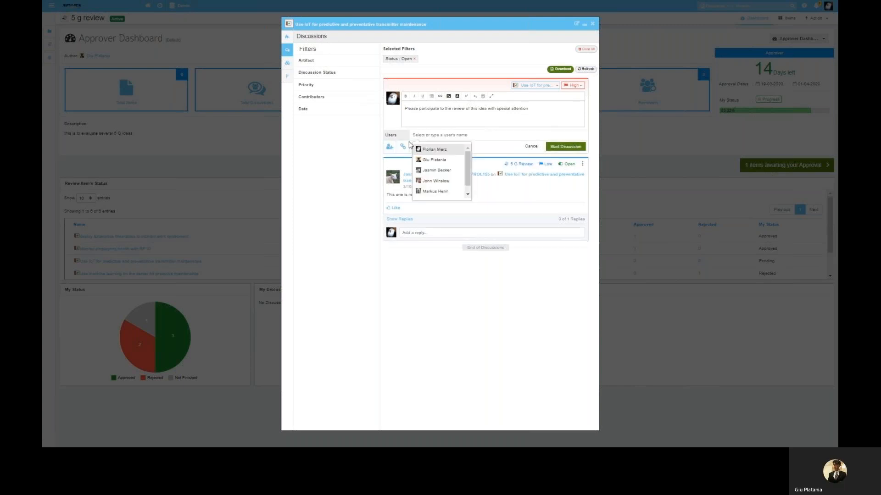
click(438, 170)
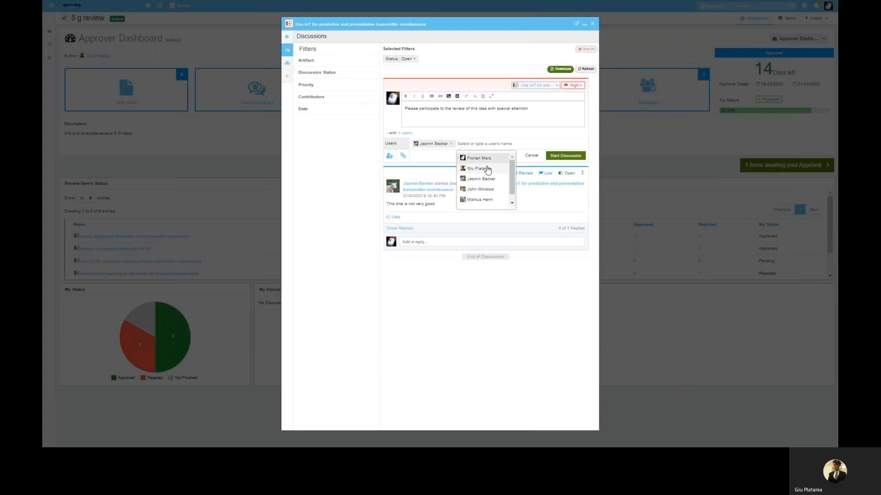
click(492, 190)
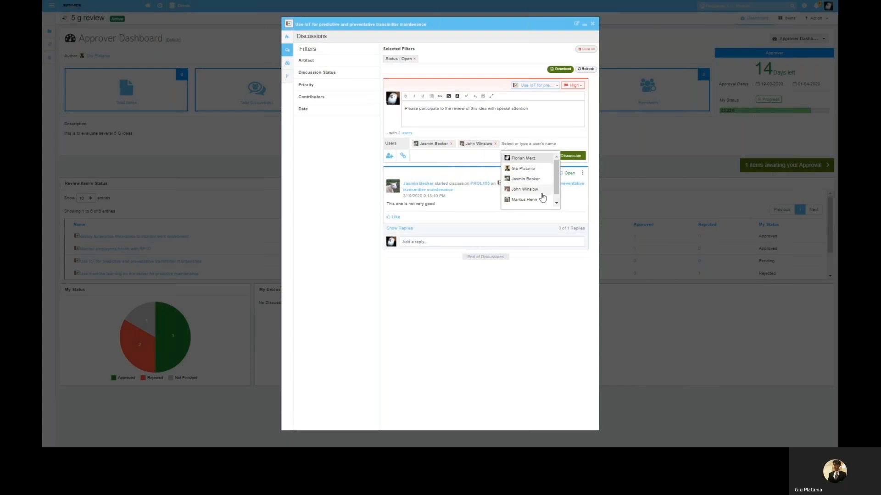
click(523, 200)
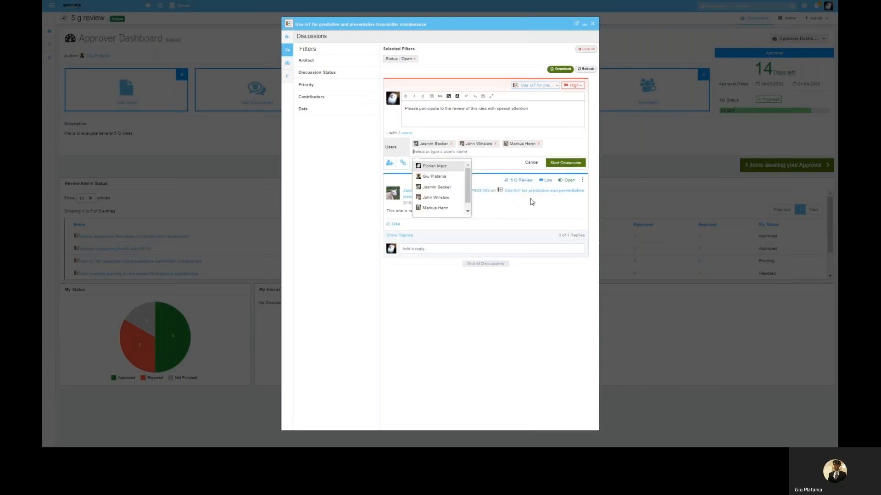
click(568, 299)
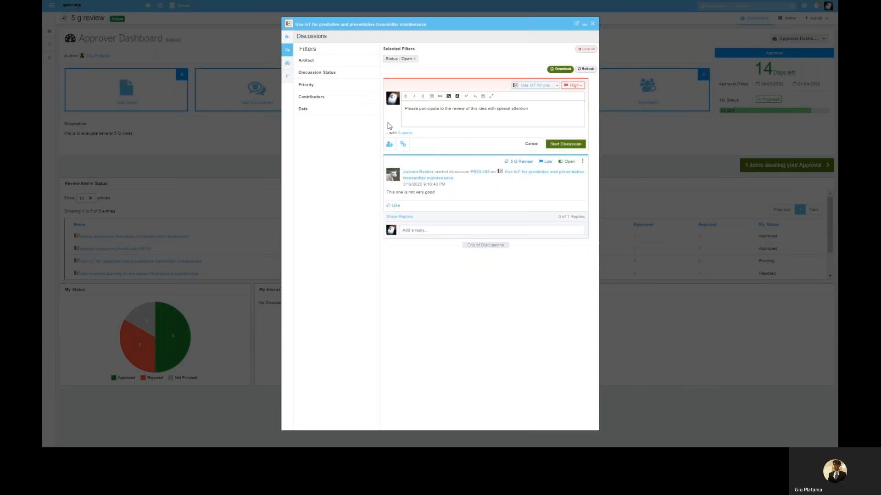
click(567, 145)
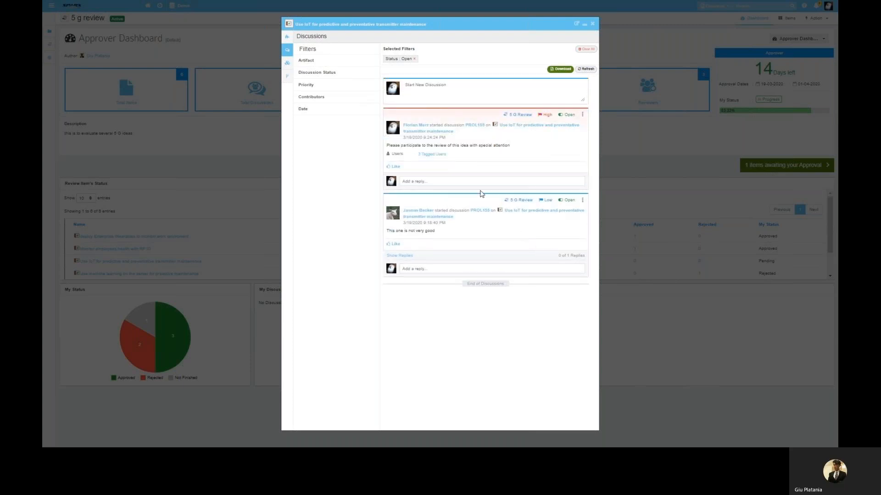
Step: Check the list of users tagged in the new discussion, and close the idea's discussions
click(427, 156)
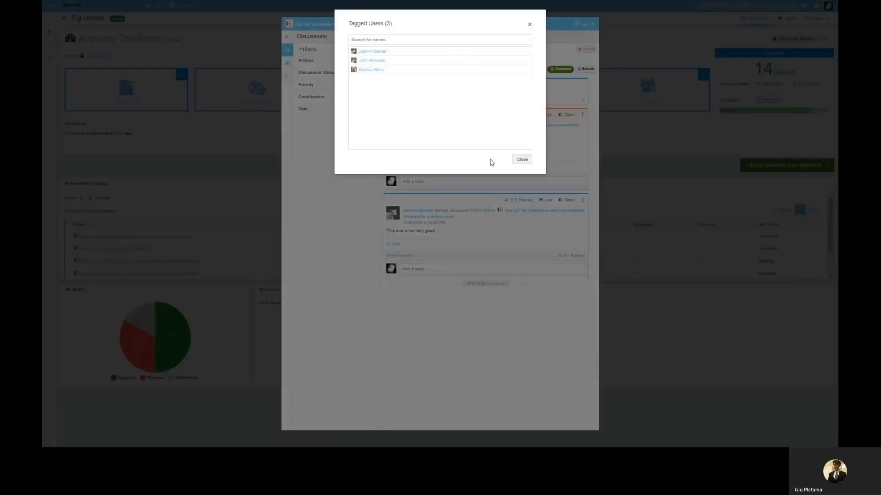
click(521, 161)
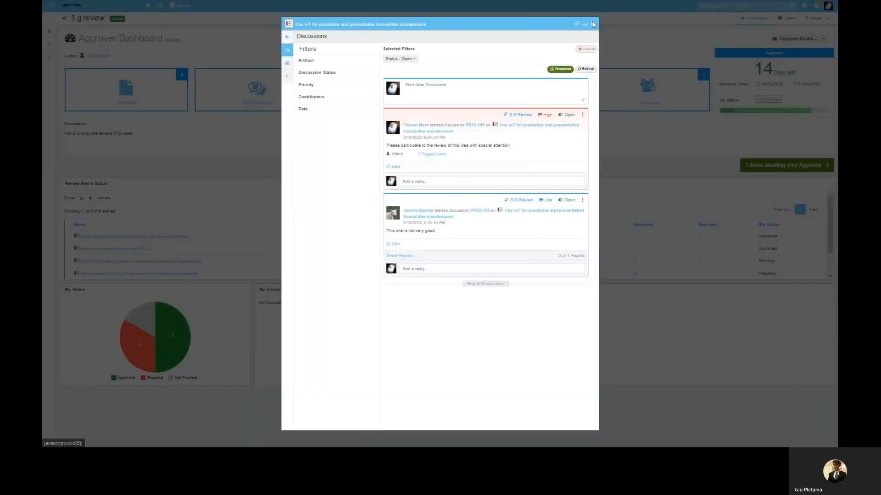
click(592, 22)
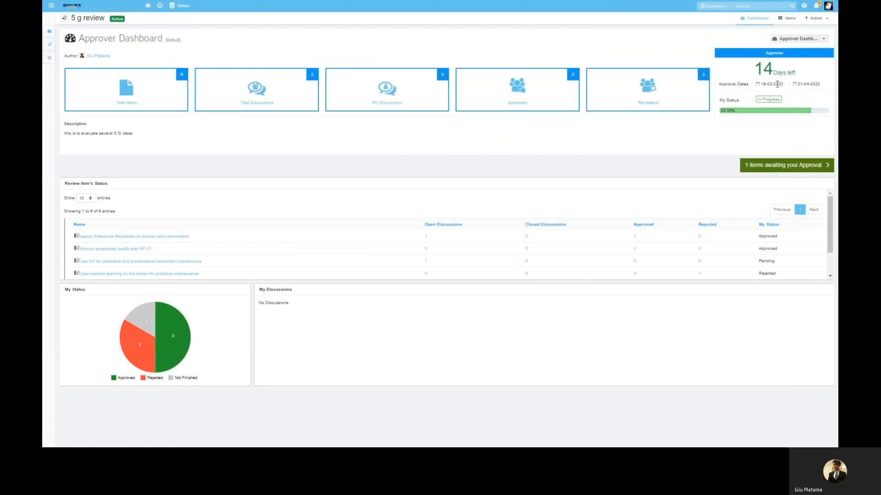
Step: Sign out of the approver's account and sign in with the review author's user ID and saved password
click(828, 6)
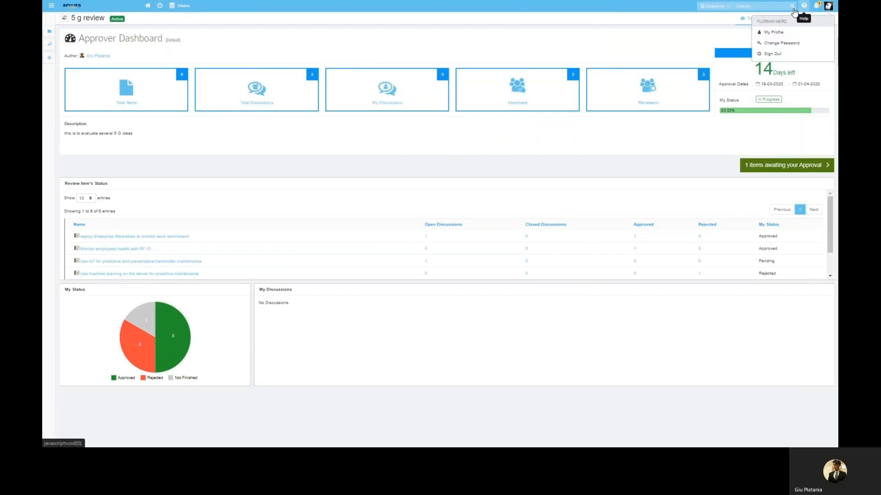
click(785, 54)
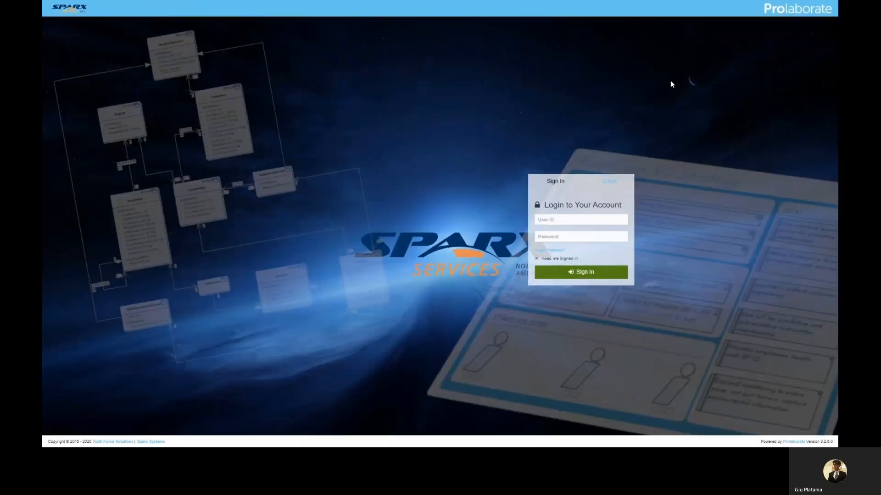
click(563, 220)
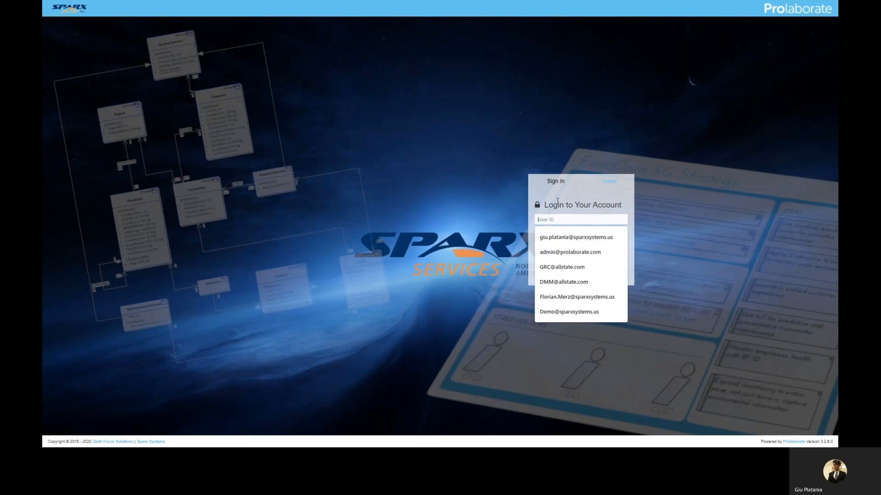
click(567, 236)
click(549, 236)
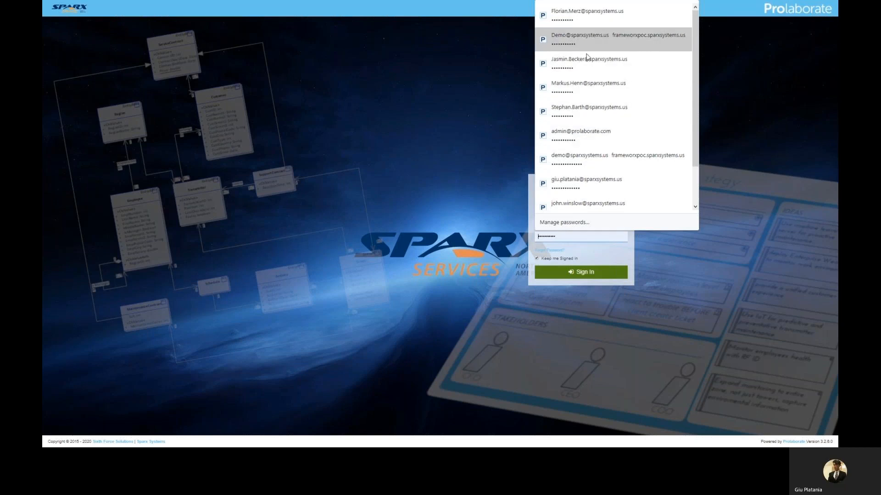
click(602, 181)
click(587, 274)
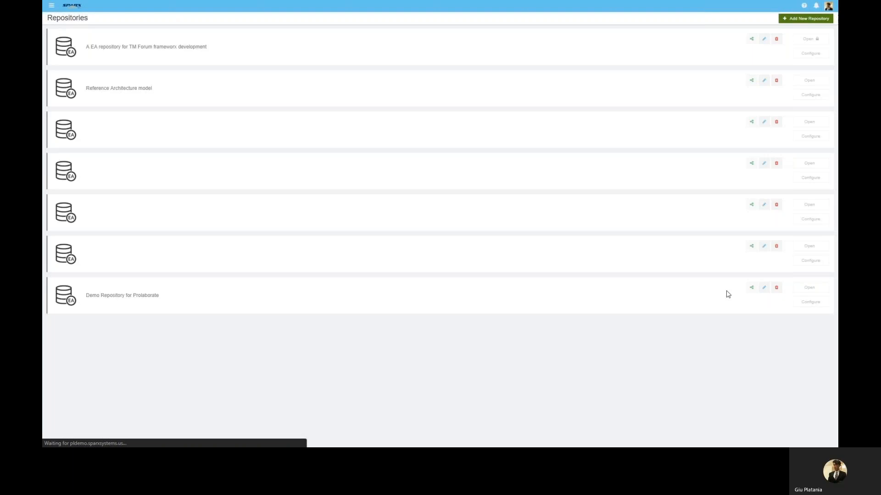
Step: Open the Demo repository's 5 g review on its Moderator Dashboard and keep the reviews list pinned
click(116, 135)
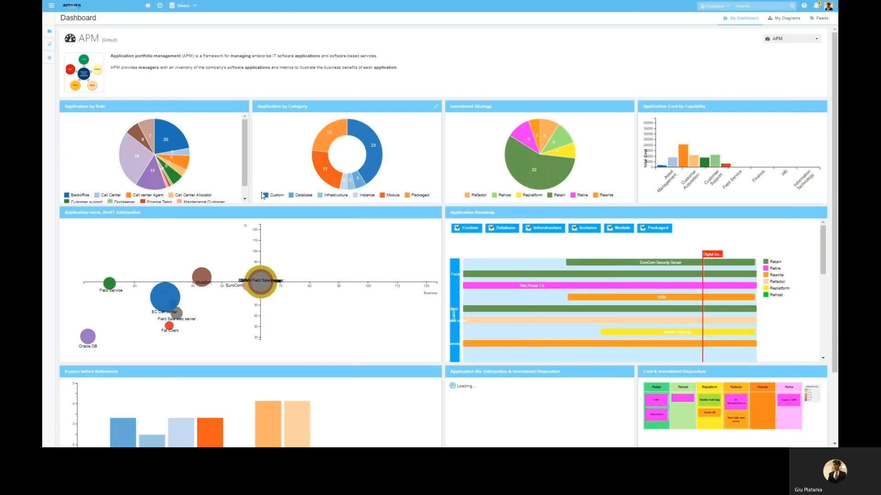
click(49, 44)
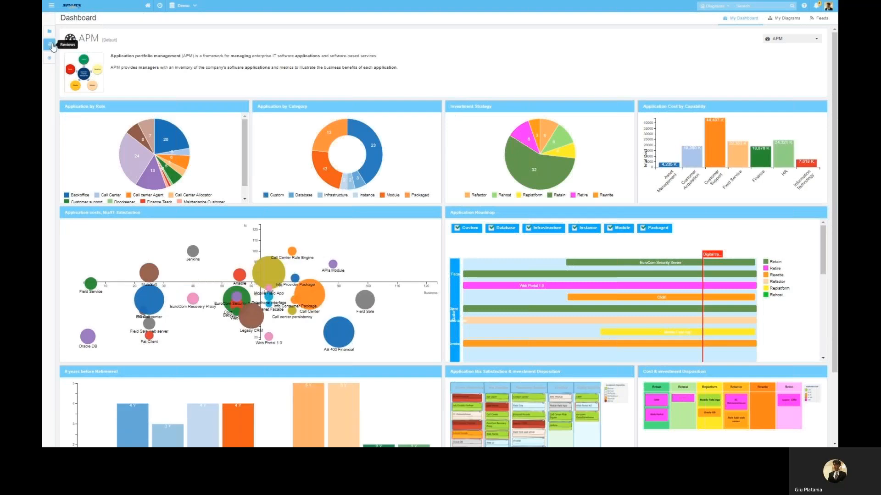
click(126, 48)
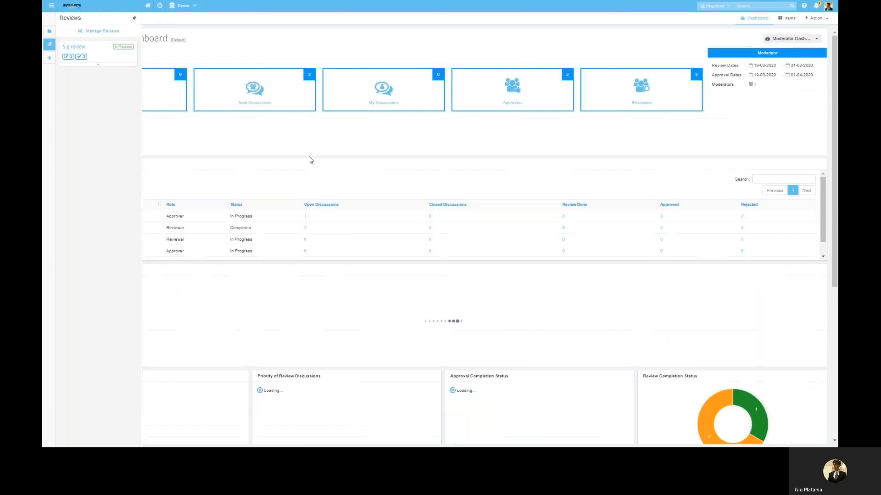
click(134, 20)
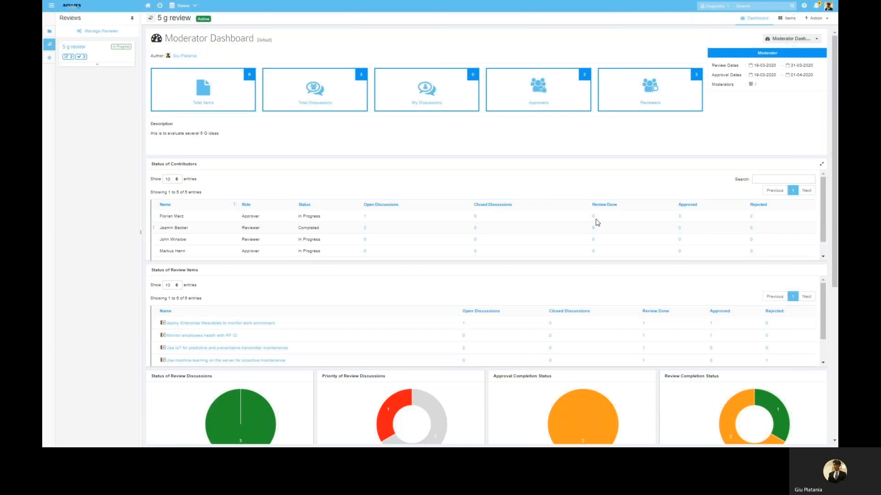
Step: Examine the status of contributors and the status of review items on the Moderator Dashboard
scroll(554, 258, down, 1)
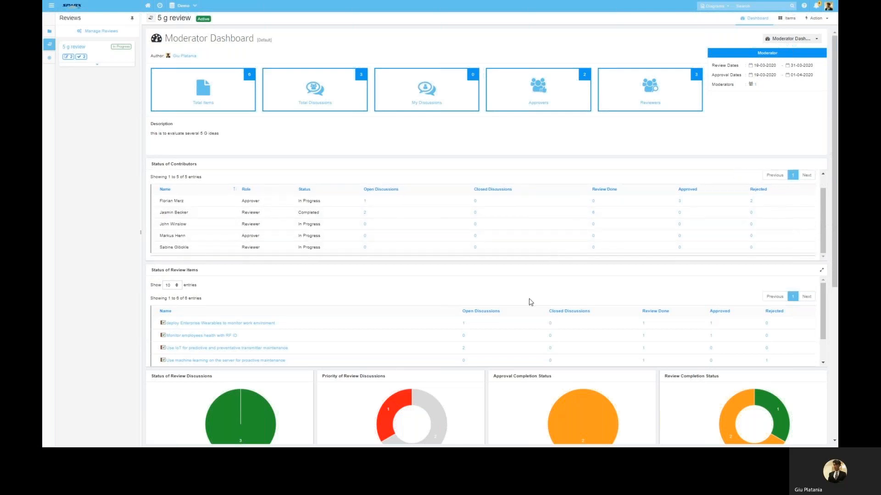
scroll(530, 301, down, 2)
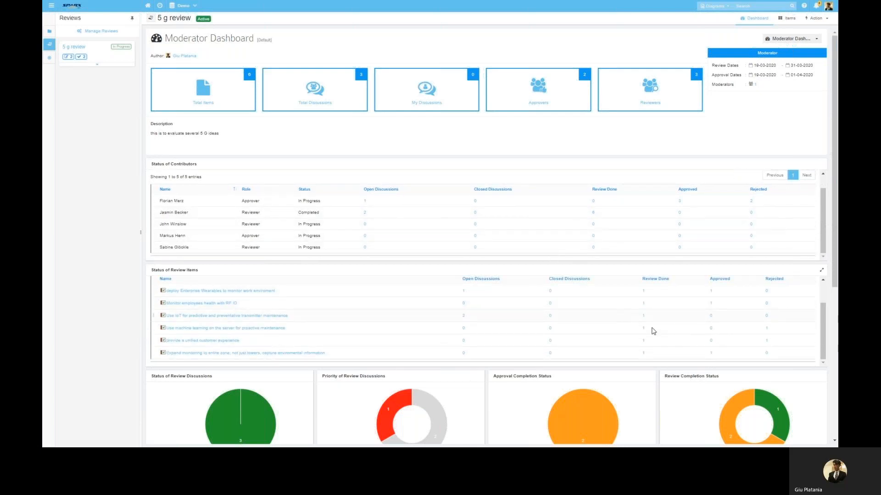
scroll(478, 371, down, 5)
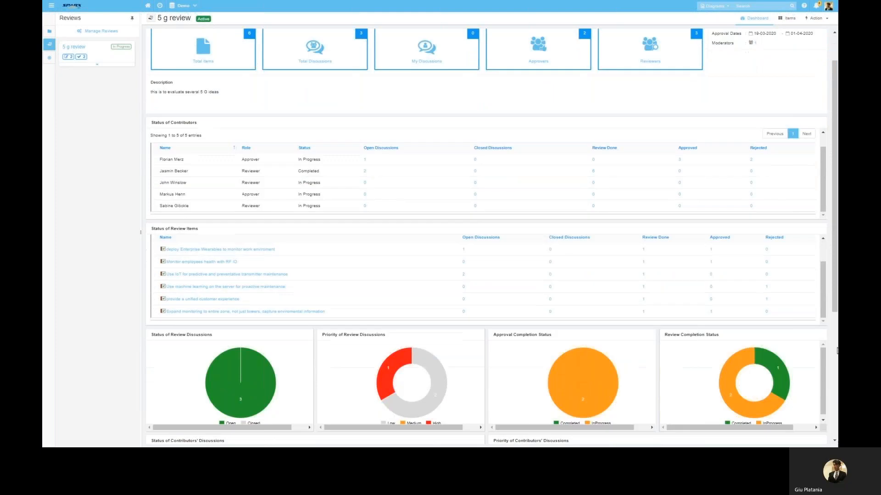
Step: View the review's open discussions from the discussion status chart and check the share link of the High priority Use IoT discussion
mouse_move(220, 230)
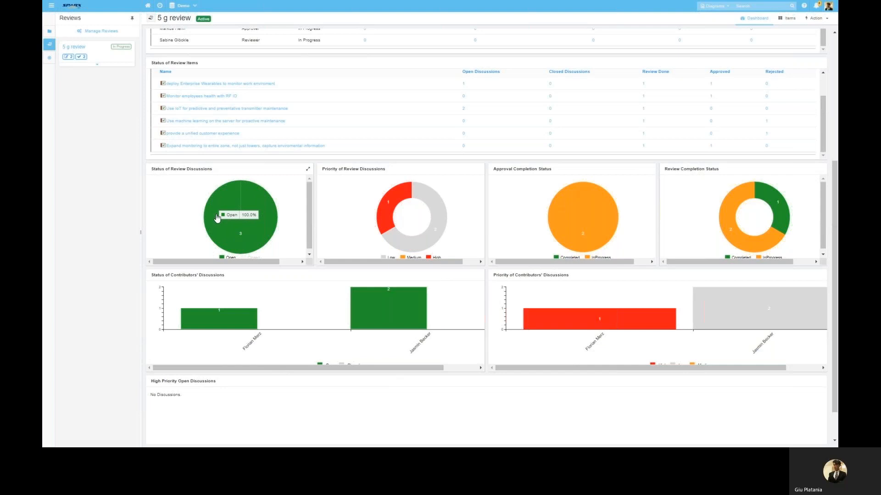
click(216, 218)
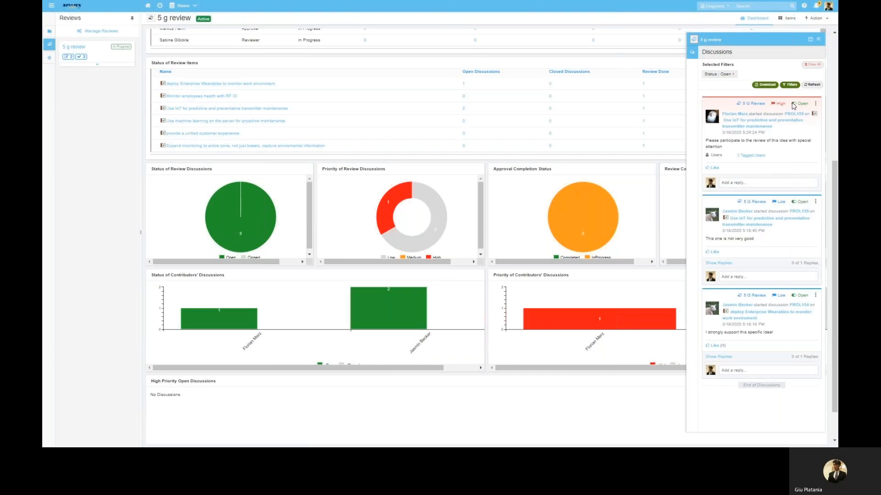
click(816, 105)
click(817, 115)
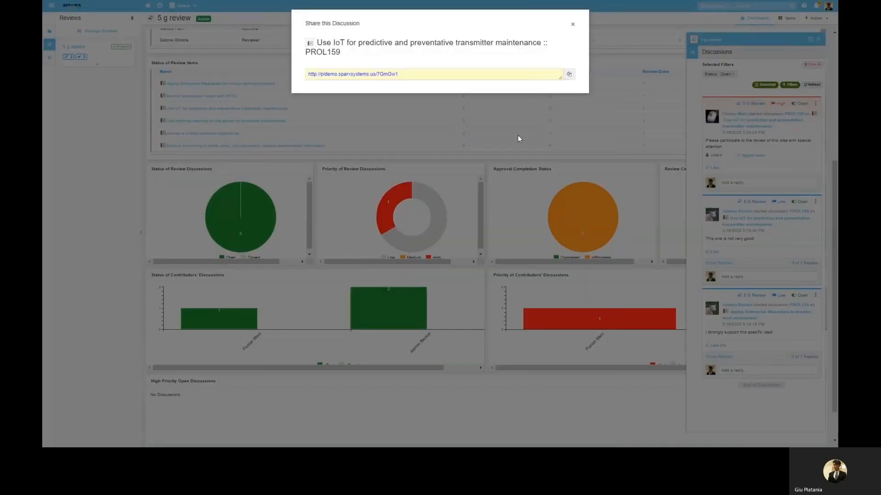
drag(400, 74, 385, 56)
click(294, 74)
click(572, 26)
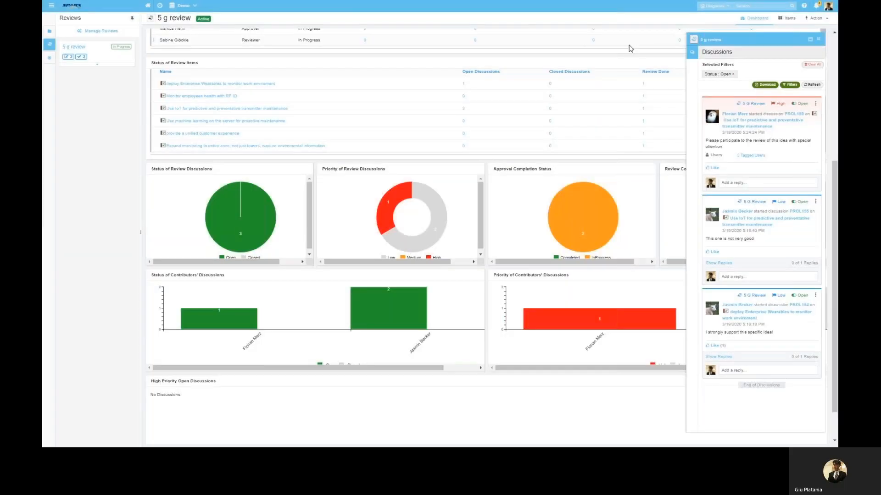
Step: Like the High priority discussion on the Use IoT idea and close the discussions list
click(714, 168)
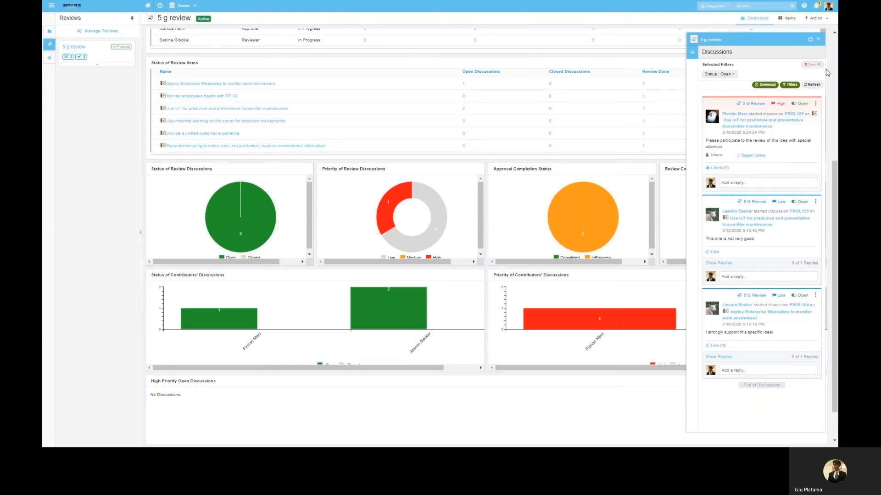
click(818, 40)
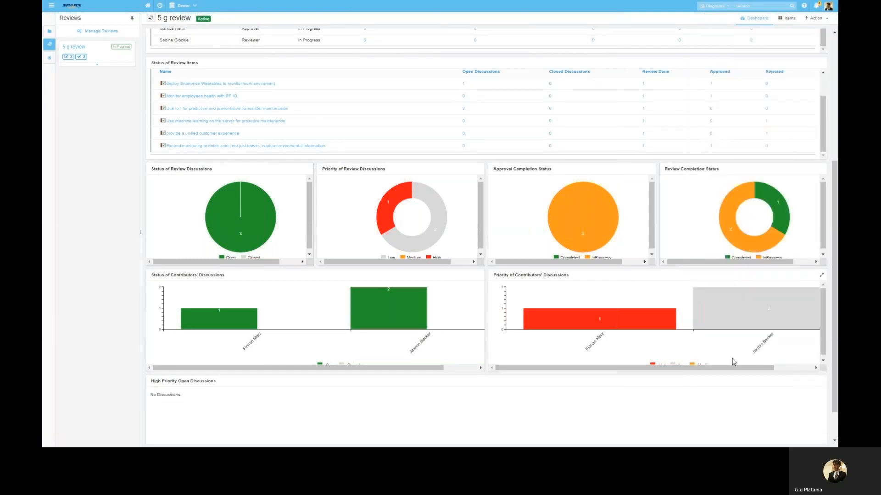
Step: Examine the status and priority charts of the contributors' discussions on the Moderator Dashboard
drag(735, 368, 738, 368)
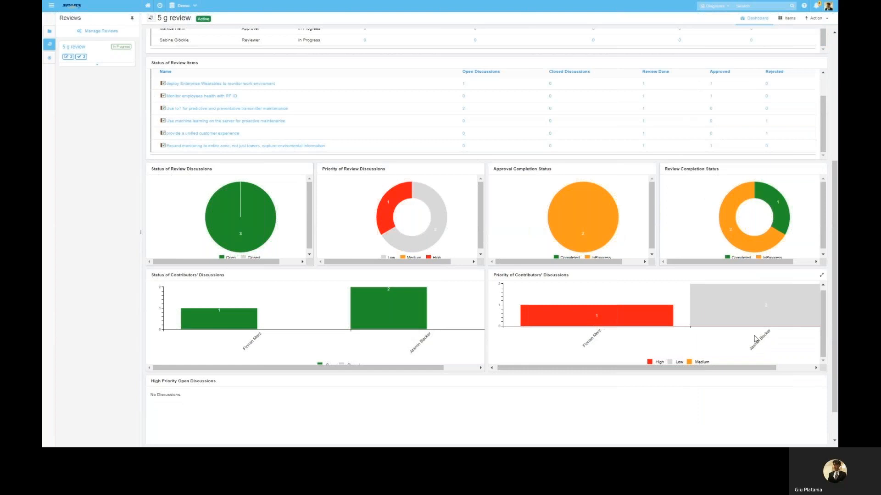
scroll(757, 337, down, 2)
mouse_move(664, 331)
mouse_down()
mouse_move(716, 335)
mouse_move(663, 335)
mouse_up()
mouse_move(633, 275)
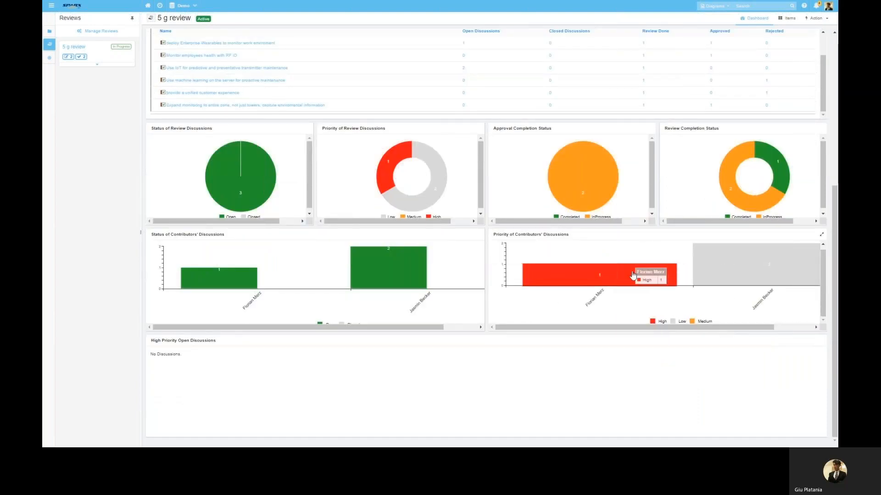
mouse_move(744, 272)
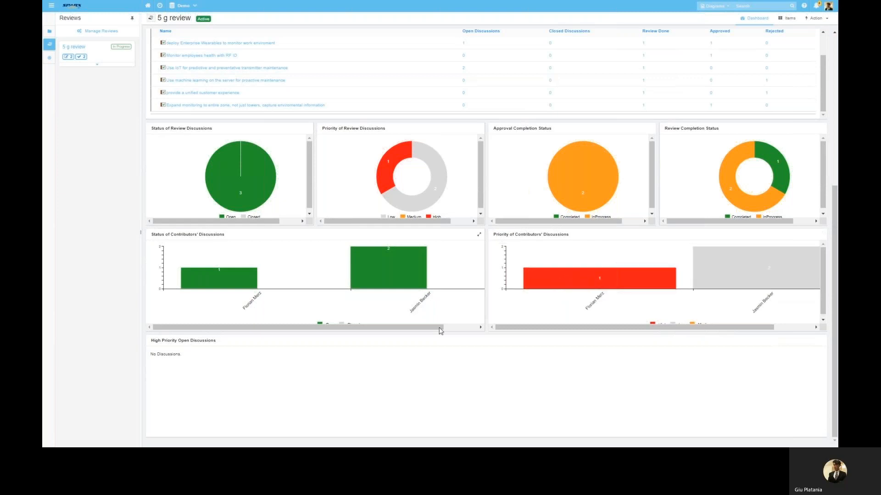
scroll(507, 362, up, 5)
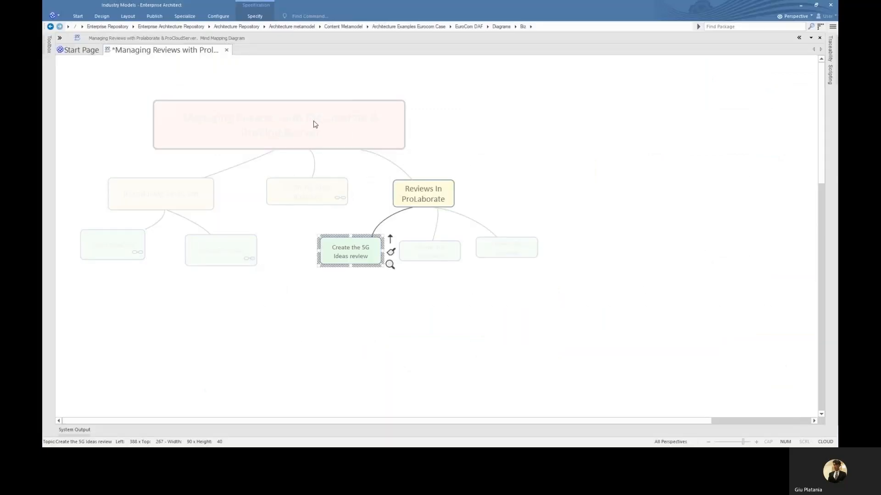
Step: Switch to Enterprise Architect and select the mind map's central topic, Managing Reviews with ProLaborate & ProCloudServer
click(315, 123)
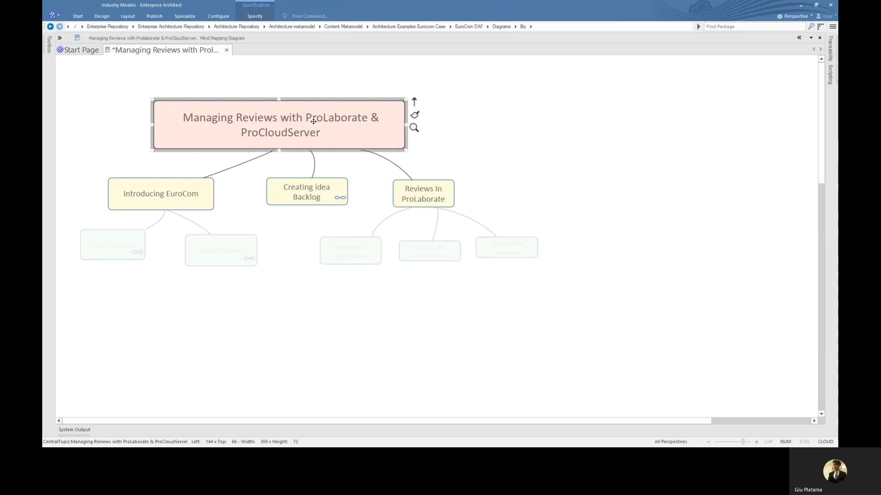